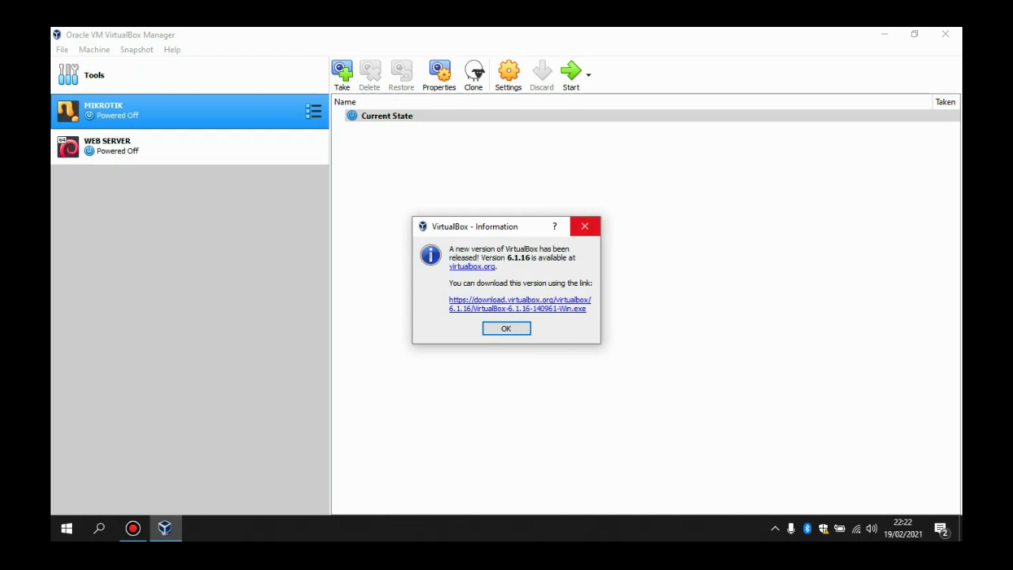
Step: Dismiss the notice that VirtualBox 6.1.16 has been released
{"action": "left_click", "coordinate": [585, 226]}
Step: Start a new virtual machine named DEBIAN-9 with type Linux, Debian (64-bit)
{"action": "left_click", "coordinate": [62, 49]}
{"action": "mouse_move", "coordinate": [94, 49]}
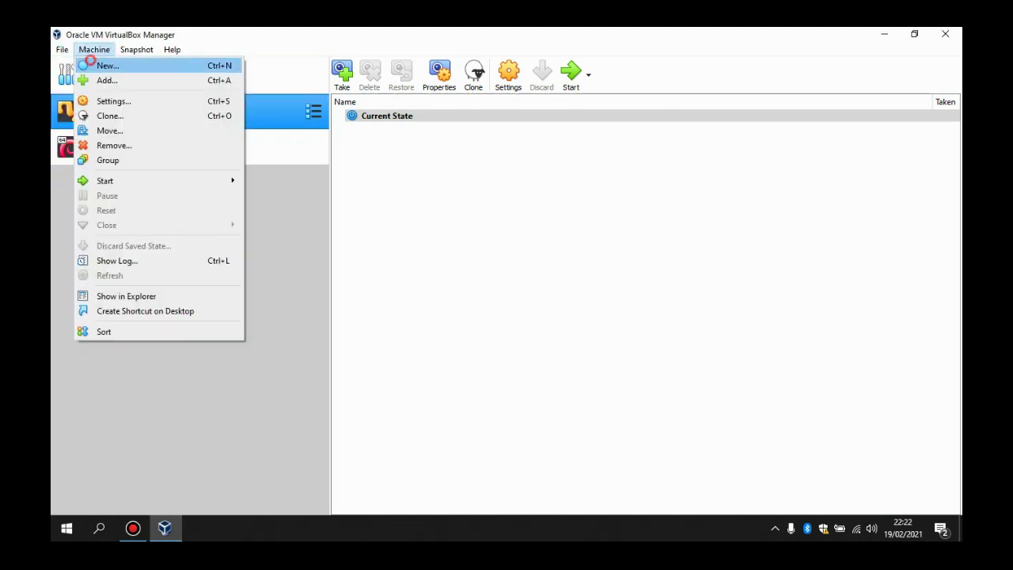
{"action": "left_click", "coordinate": [87, 63]}
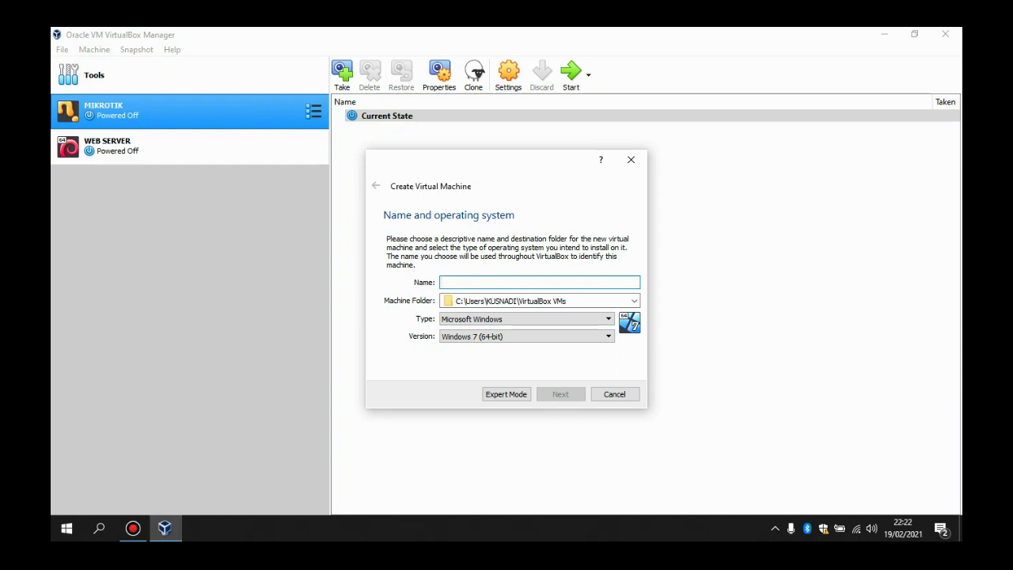
{"action": "type", "text": "debian"}
{"action": "key", "text": "BackSpace"}
{"action": "key", "text": "BackSpace"}
{"action": "key", "text": "BackSpace"}
{"action": "key", "text": "BackSpace"}
{"action": "key", "text": "BackSpace"}
{"action": "key", "text": "BackSpace"}
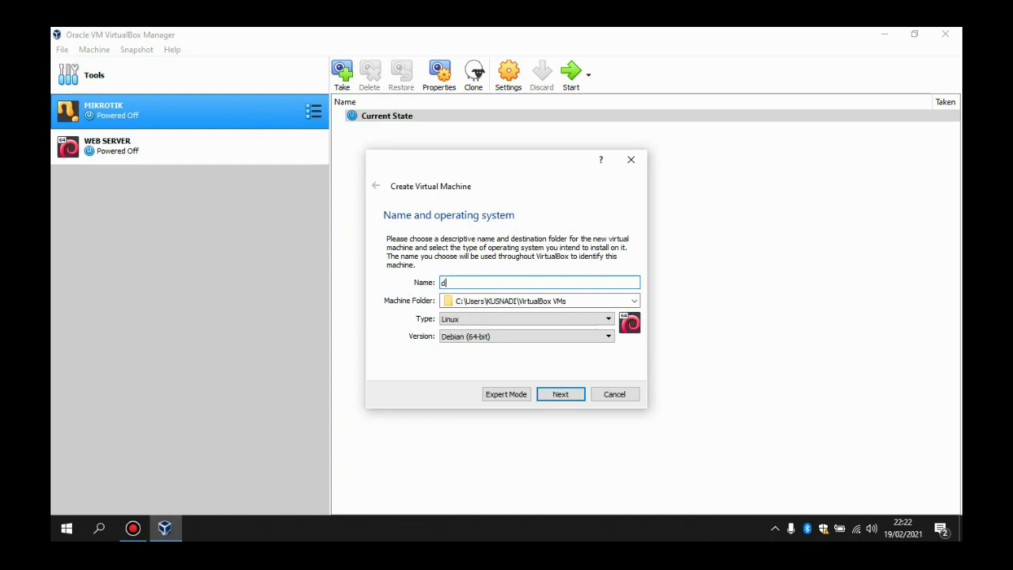
{"action": "type", "text": "DEBIAN-9"}
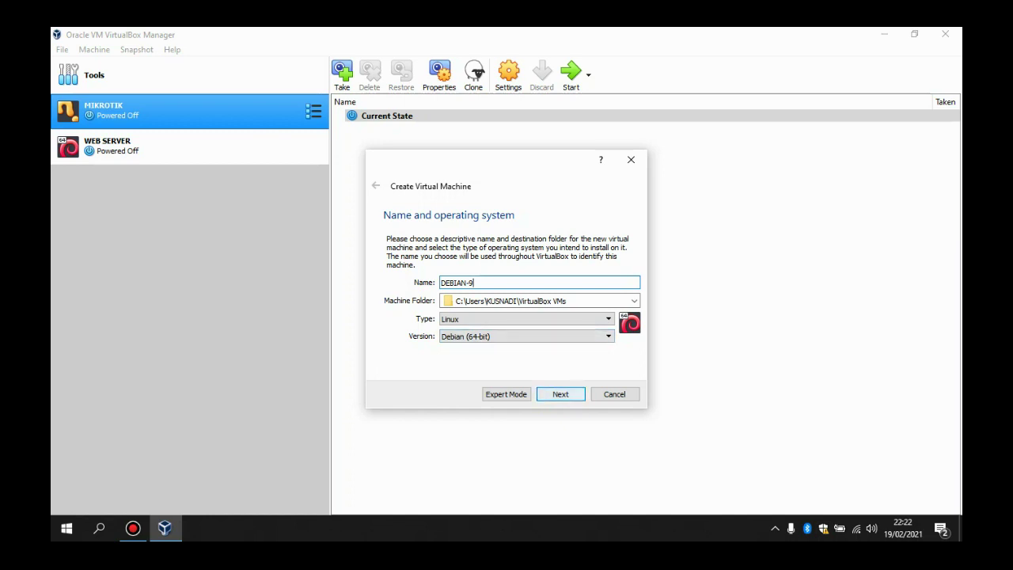
{"action": "key", "text": "Return"}
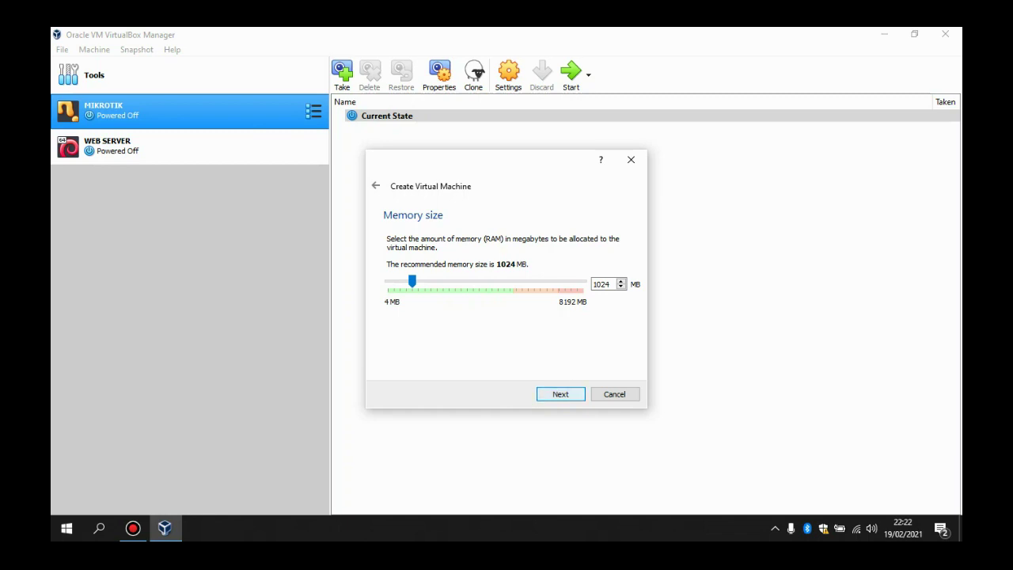
Step: Keep 1024 MB of memory and create an 8,00 GB dynamically allocated VDI disk
{"action": "left_click", "coordinate": [557, 394]}
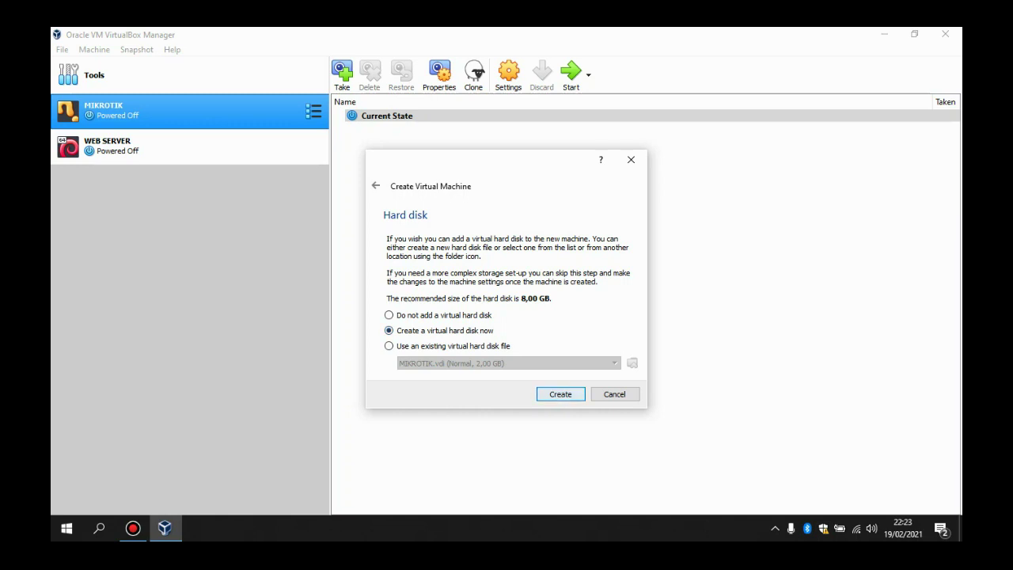
{"action": "left_click", "coordinate": [560, 393]}
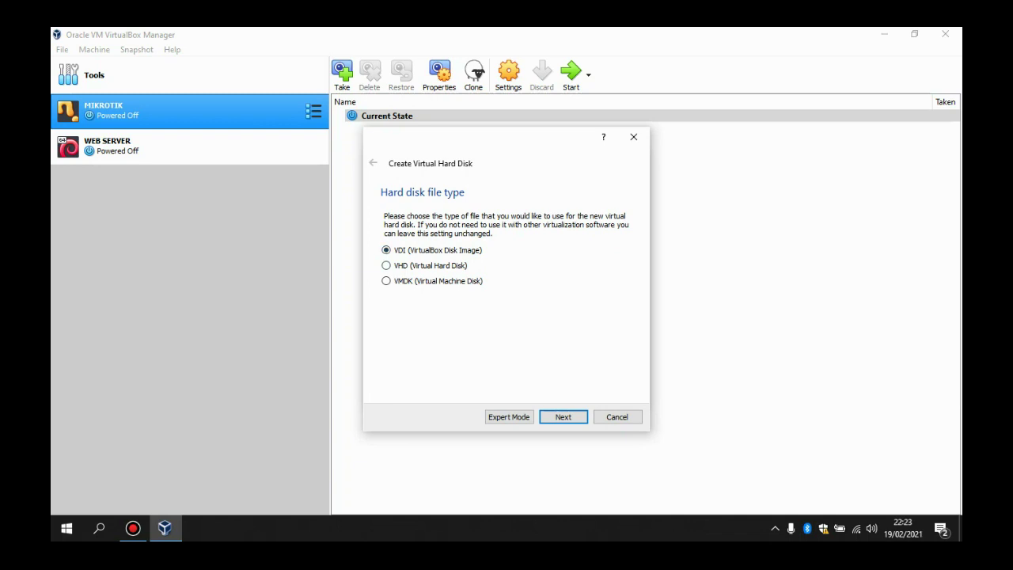
{"action": "left_click", "coordinate": [558, 416]}
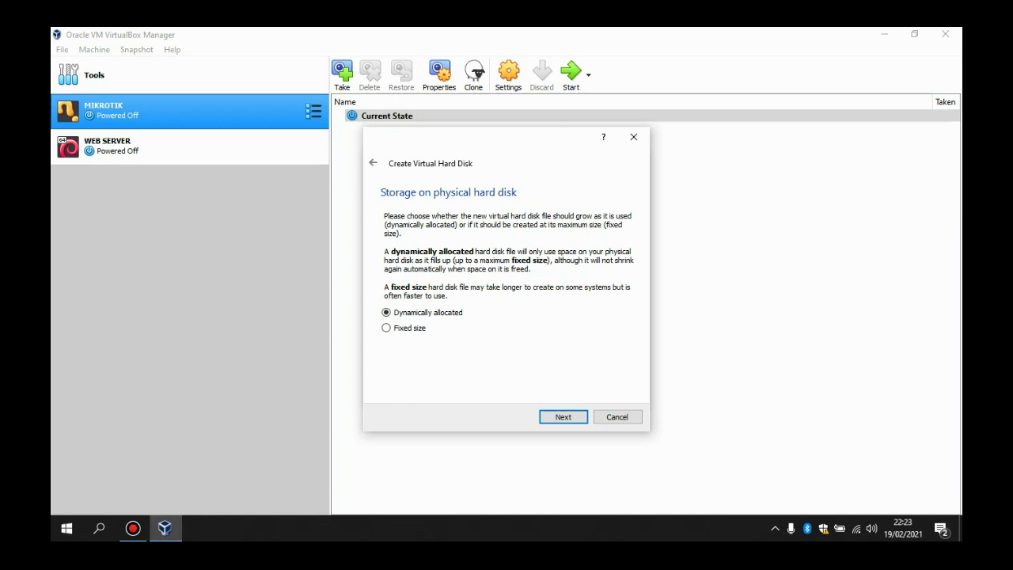
{"action": "key", "text": "Return"}
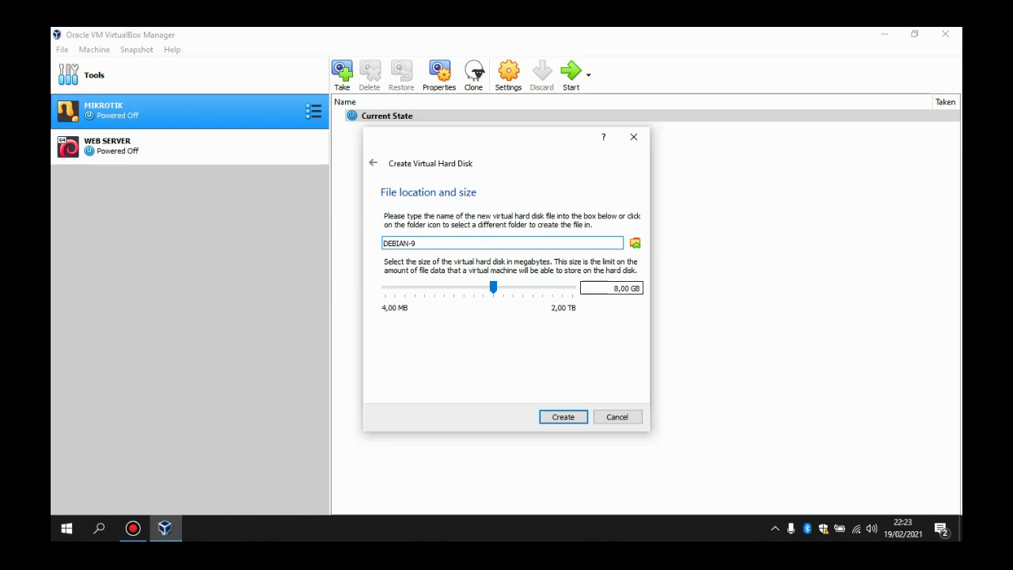
{"action": "left_click", "coordinate": [553, 421]}
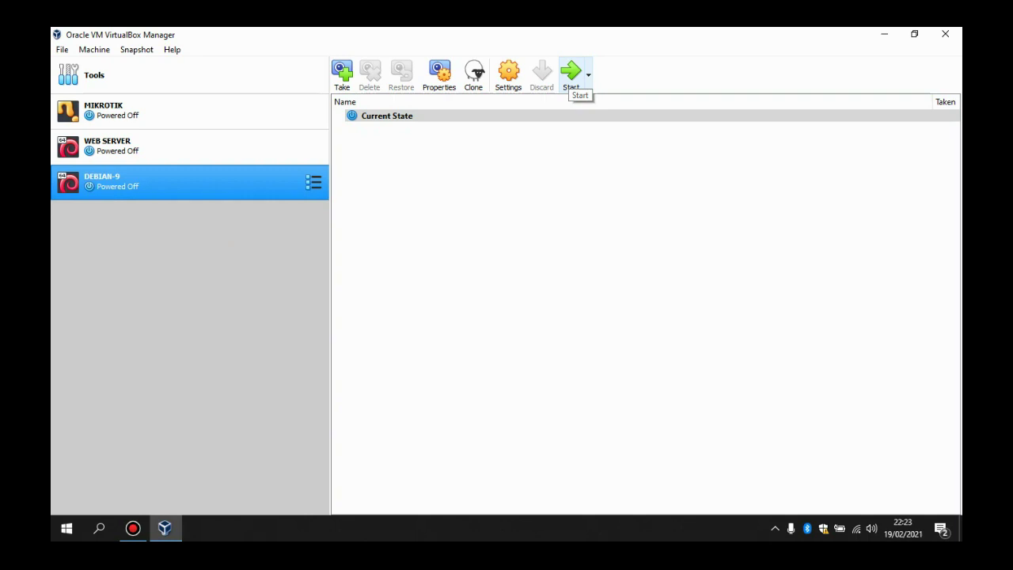
Step: Start DEBIAN-9 using debian-9.6.0-amd64-DVD-1 as the start-up disk
{"action": "left_click", "coordinate": [570, 73]}
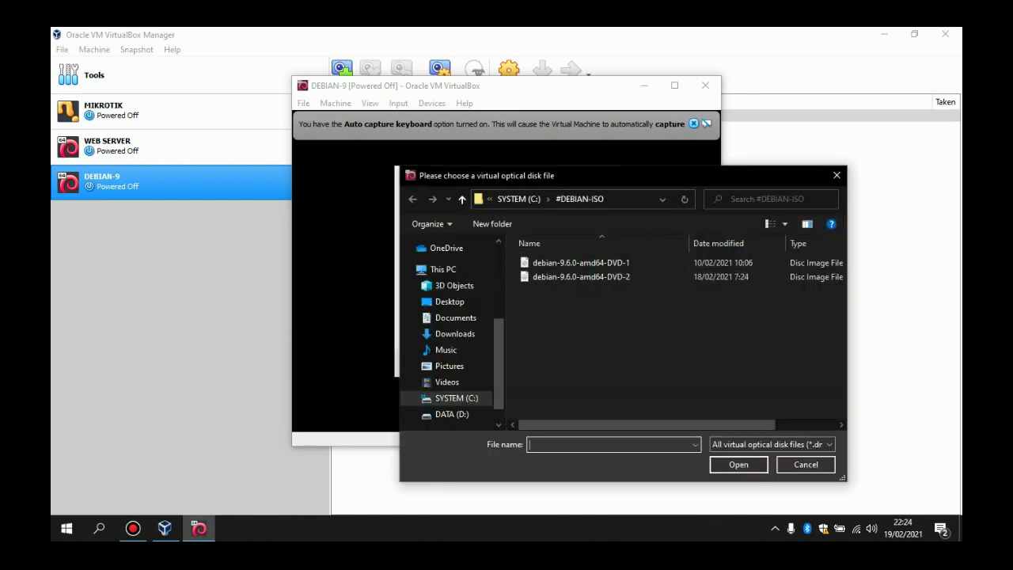
{"action": "left_click_drag", "start_coordinate": [603, 175], "coordinate": [540, 152]}
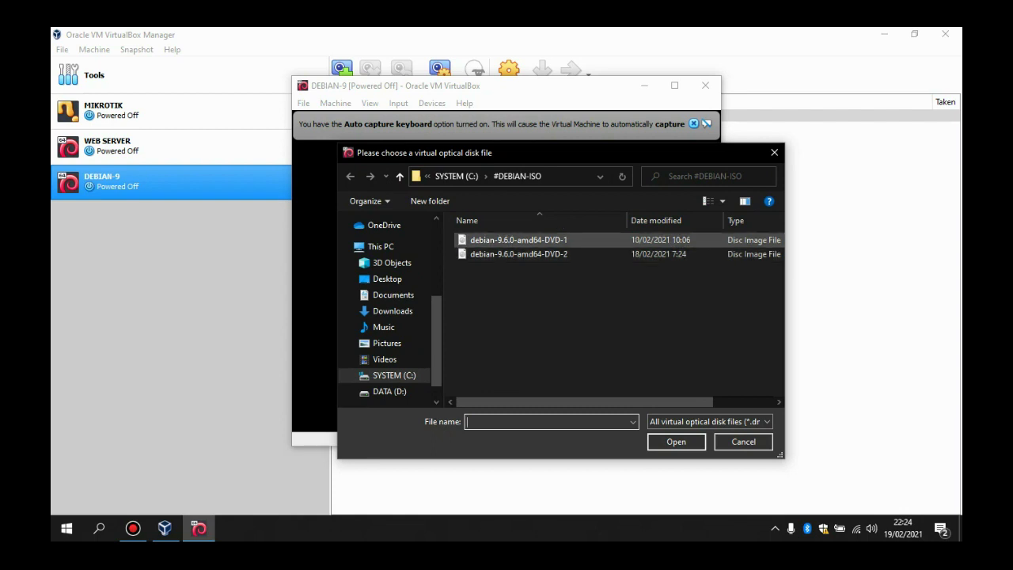
{"action": "left_click", "coordinate": [532, 241]}
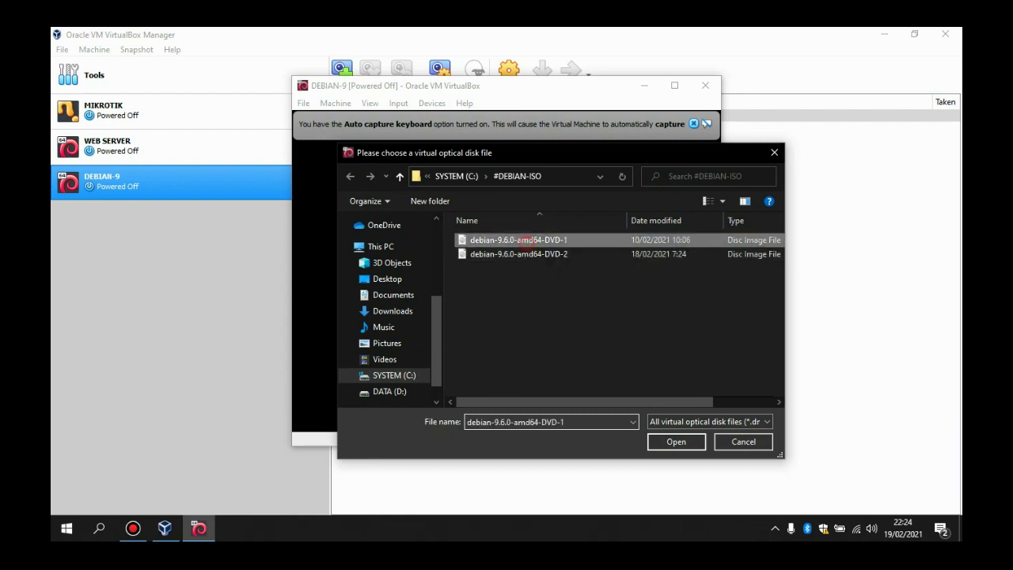
{"action": "left_click", "coordinate": [676, 442]}
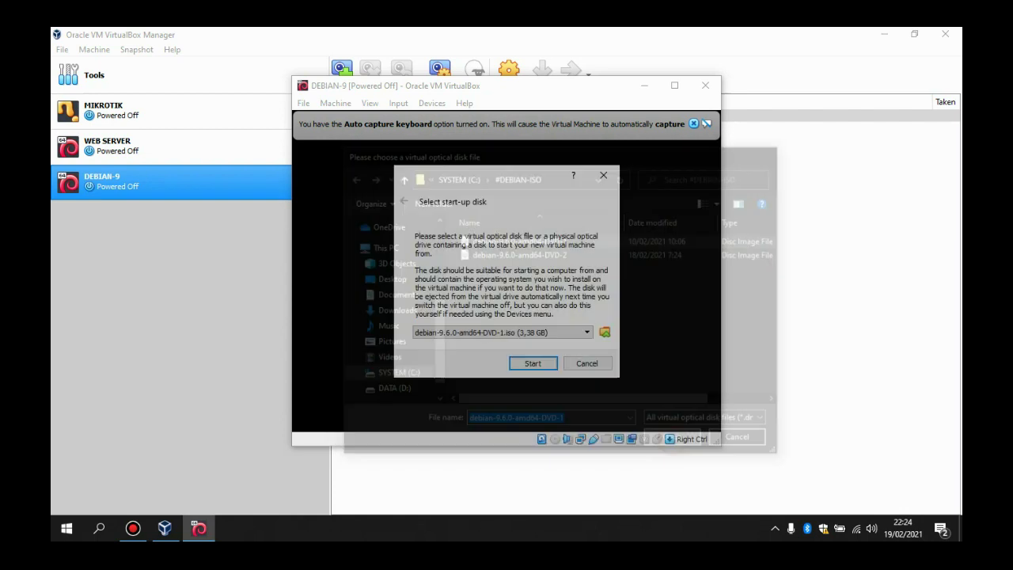
{"action": "left_click", "coordinate": [545, 369]}
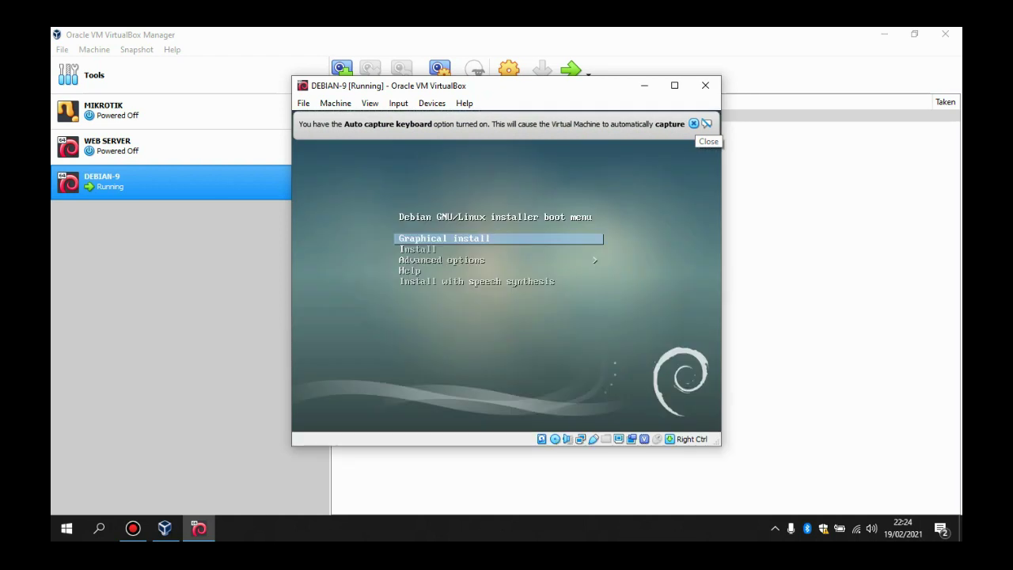
Step: Launch the text-mode Install entry and maximize the virtual machine window
{"action": "left_click", "coordinate": [695, 124]}
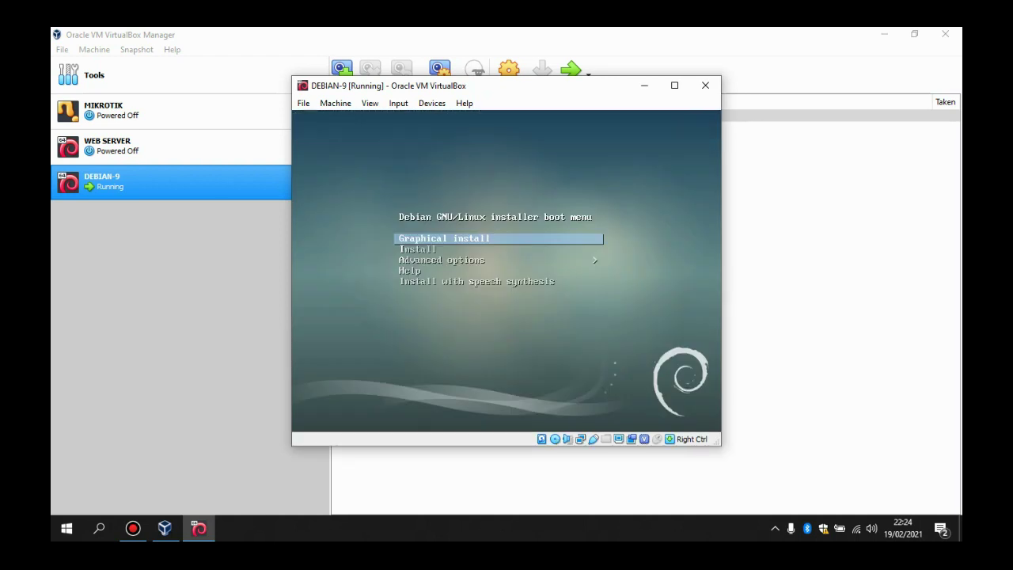
{"action": "key", "text": "Down"}
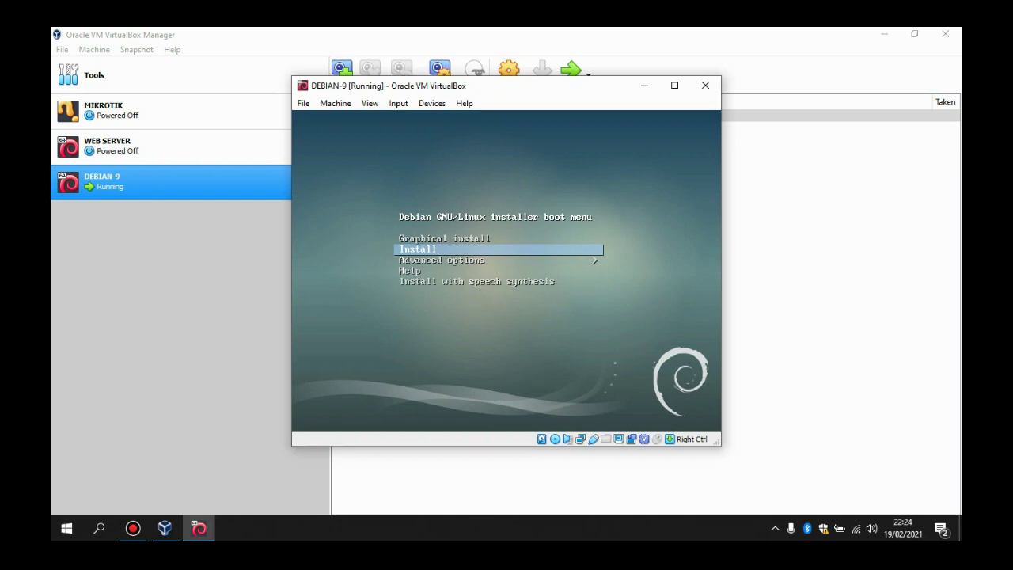
{"action": "key", "text": "Return"}
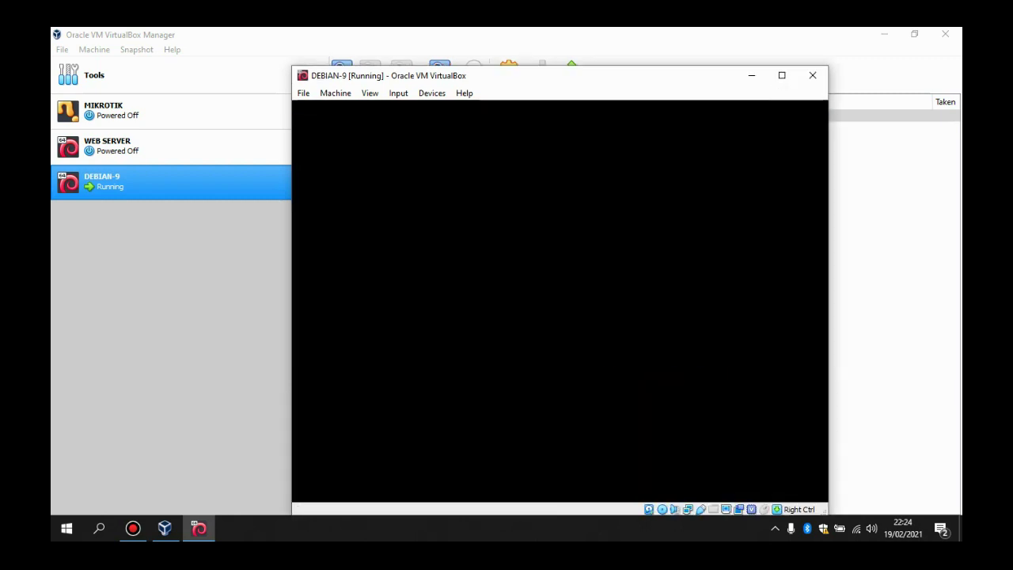
{"action": "left_click_drag", "start_coordinate": [596, 78], "coordinate": [561, 58]}
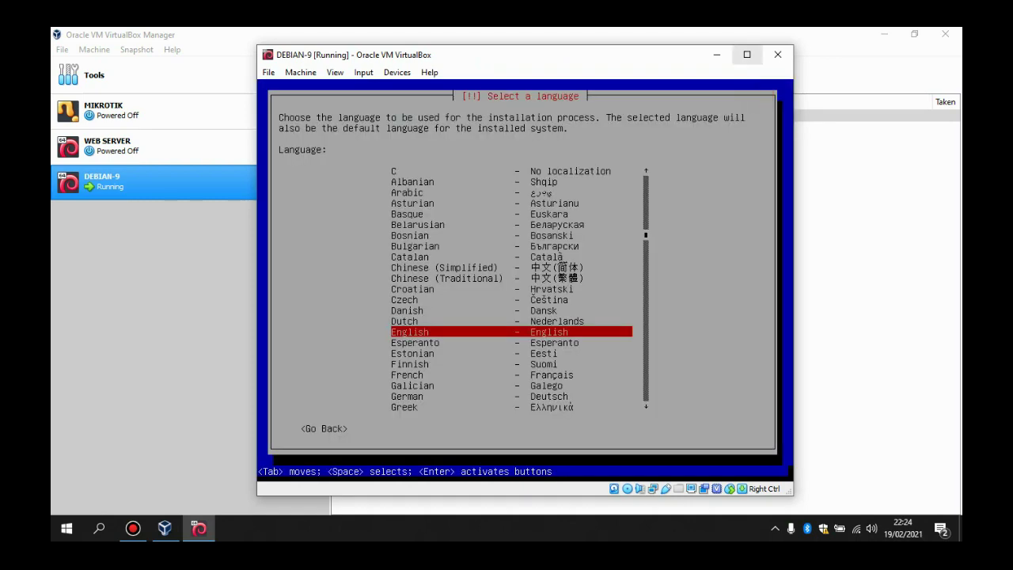
{"action": "left_click", "coordinate": [747, 54]}
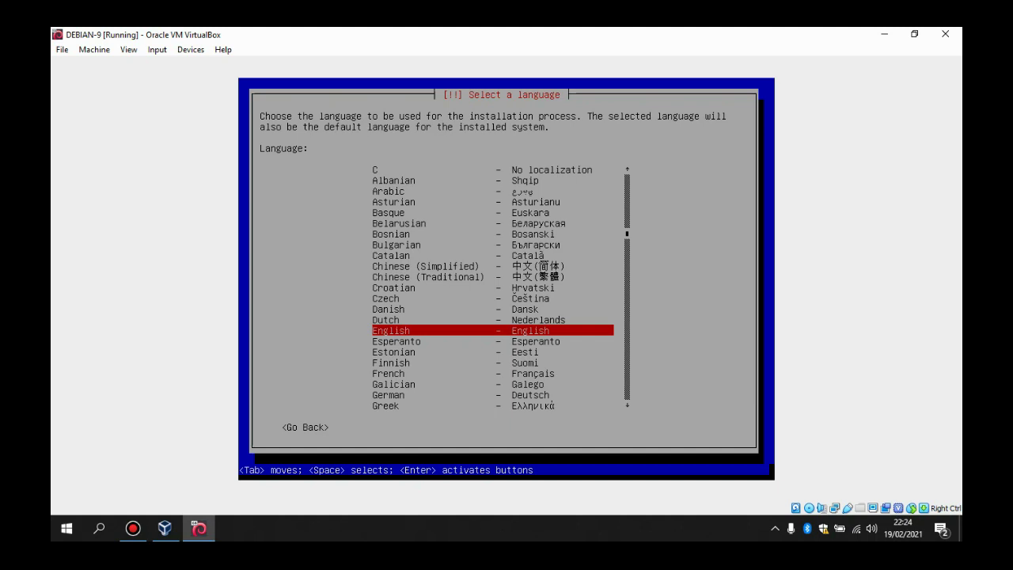
Step: Choose English, location Indonesia under other > Asia, en_US.UTF-8 locale and American English keymap
{"action": "key", "text": "Return"}
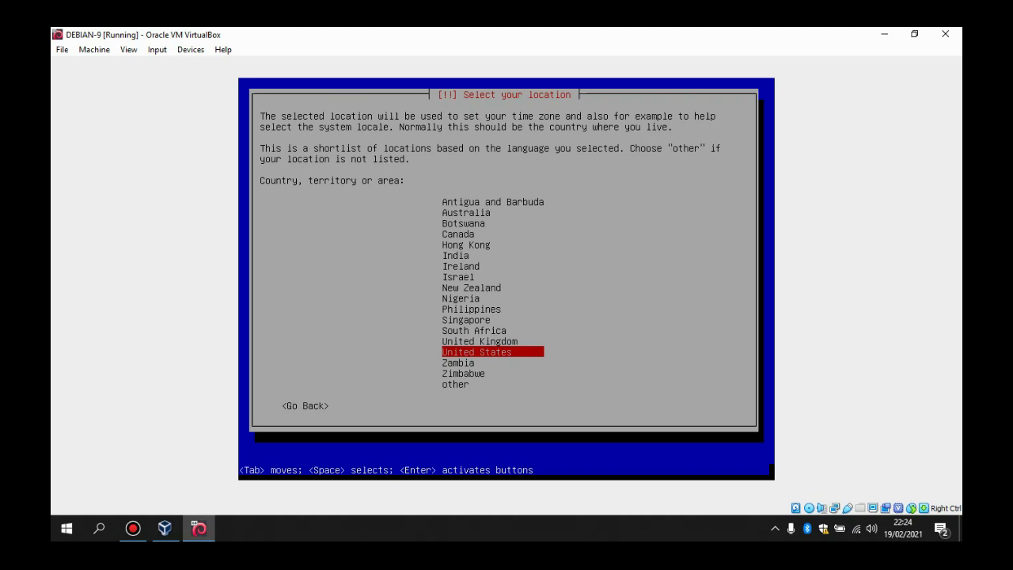
{"action": "key", "text": "Down"}
{"action": "key", "text": "Down"}
{"action": "key", "text": "Down"}
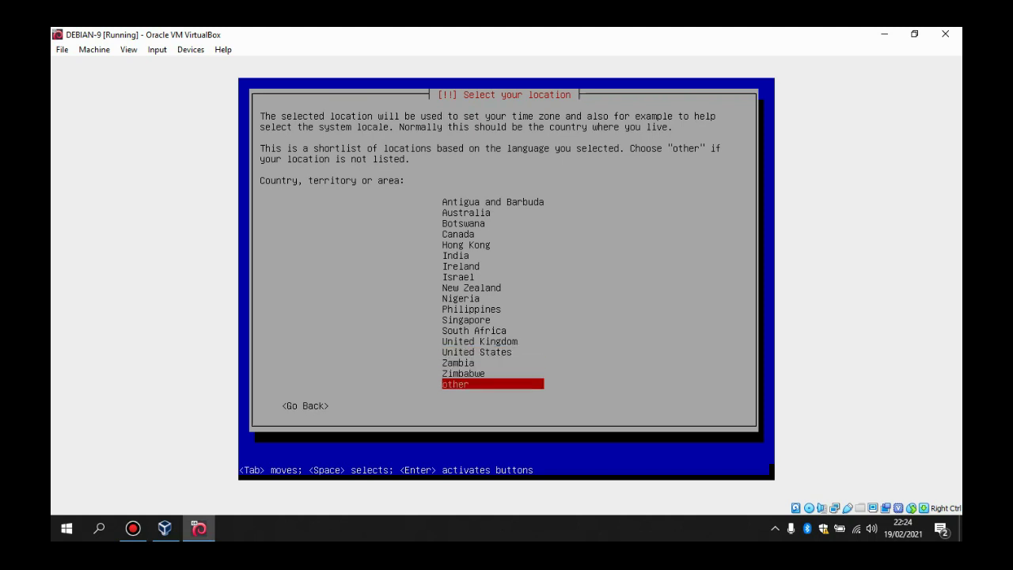
{"action": "key", "text": "Return"}
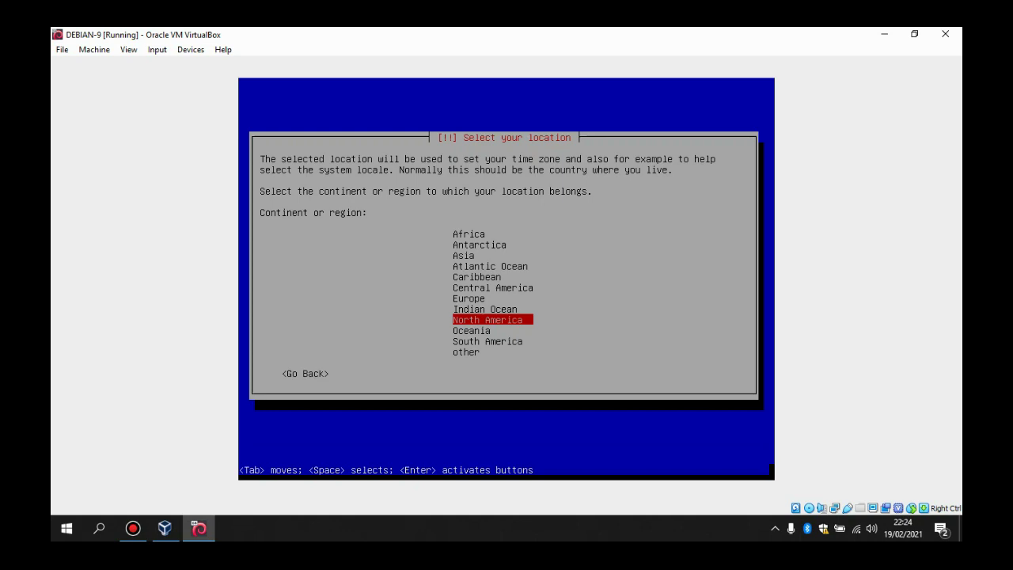
{"action": "key", "text": "Up"}
{"action": "key", "text": "Up"}
{"action": "key", "text": "Up"}
{"action": "key", "text": "Up"}
{"action": "key", "text": "Up"}
{"action": "key", "text": "Up"}
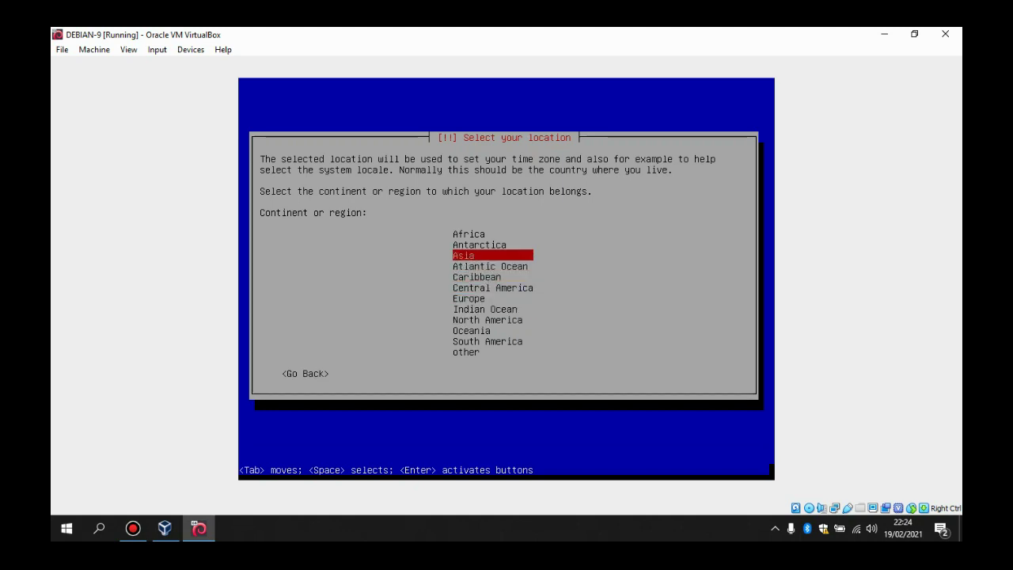
{"action": "key", "text": "Return"}
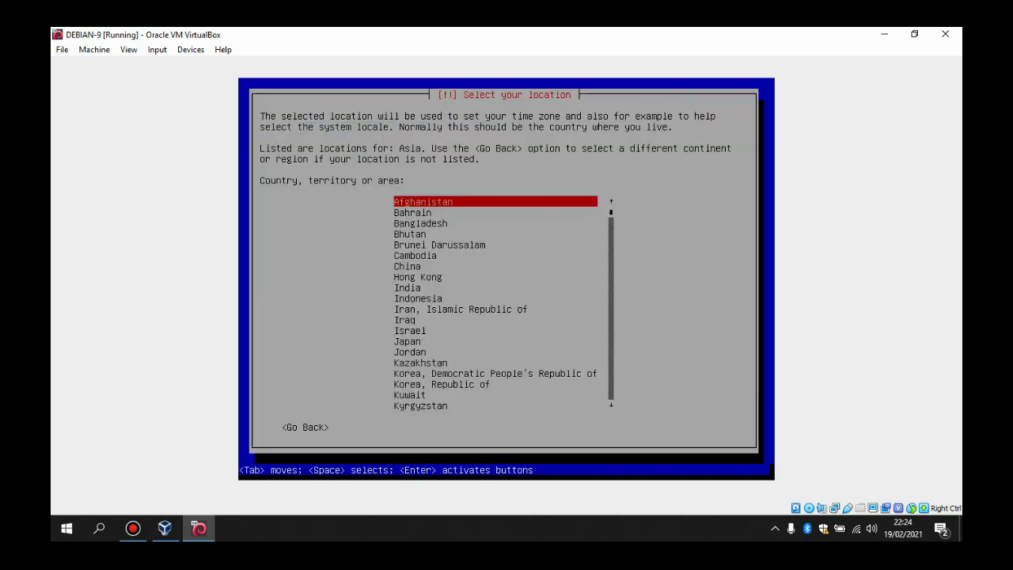
{"action": "key", "text": "Down"}
{"action": "key", "text": "Down"}
{"action": "key", "text": "Down"}
{"action": "key", "text": "Down"}
{"action": "key", "text": "Down"}
{"action": "key", "text": "Down"}
{"action": "key", "text": "Down"}
{"action": "key", "text": "Down"}
{"action": "key", "text": "Down"}
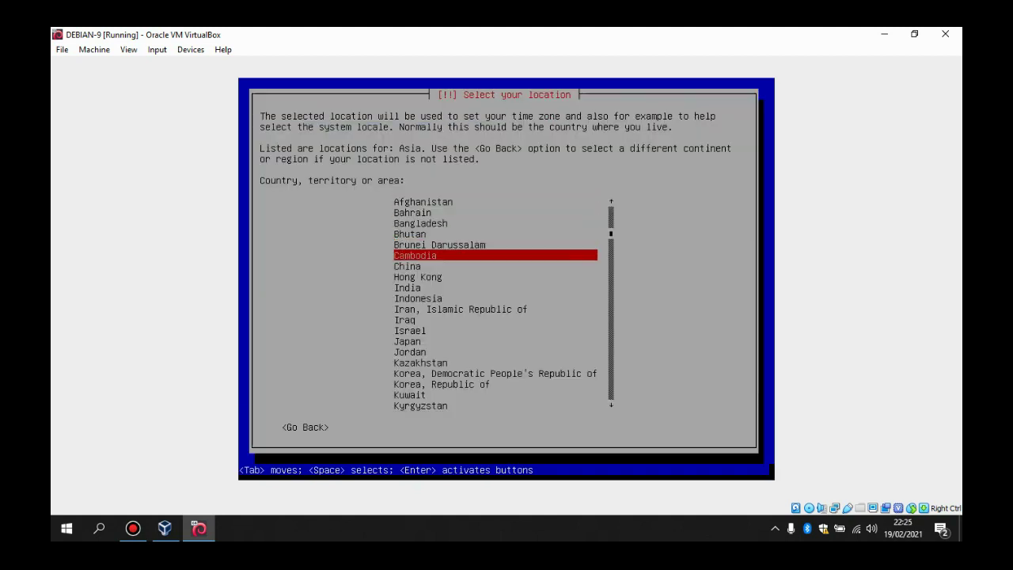
{"action": "key", "text": "Return"}
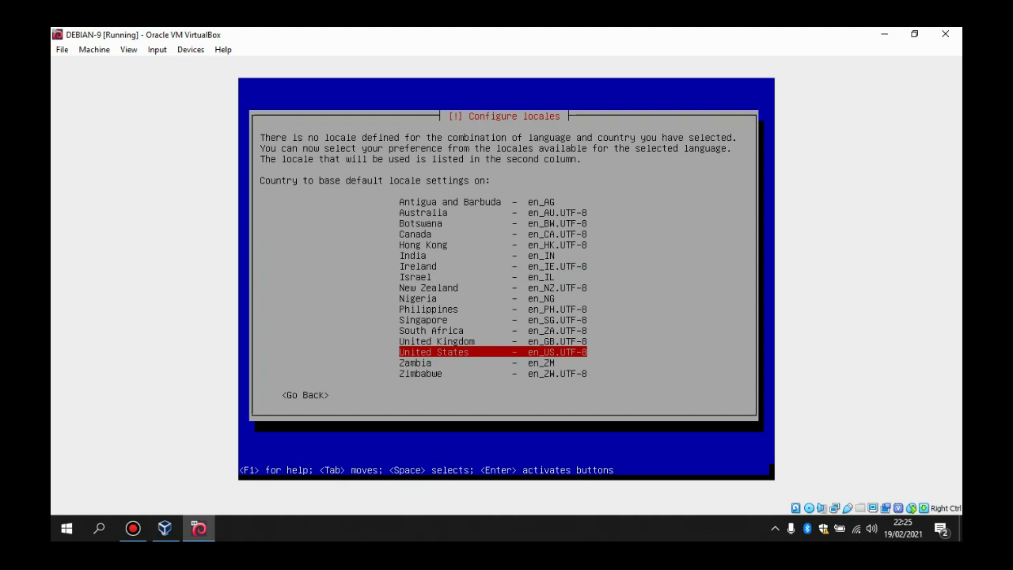
{"action": "key", "text": "Return"}
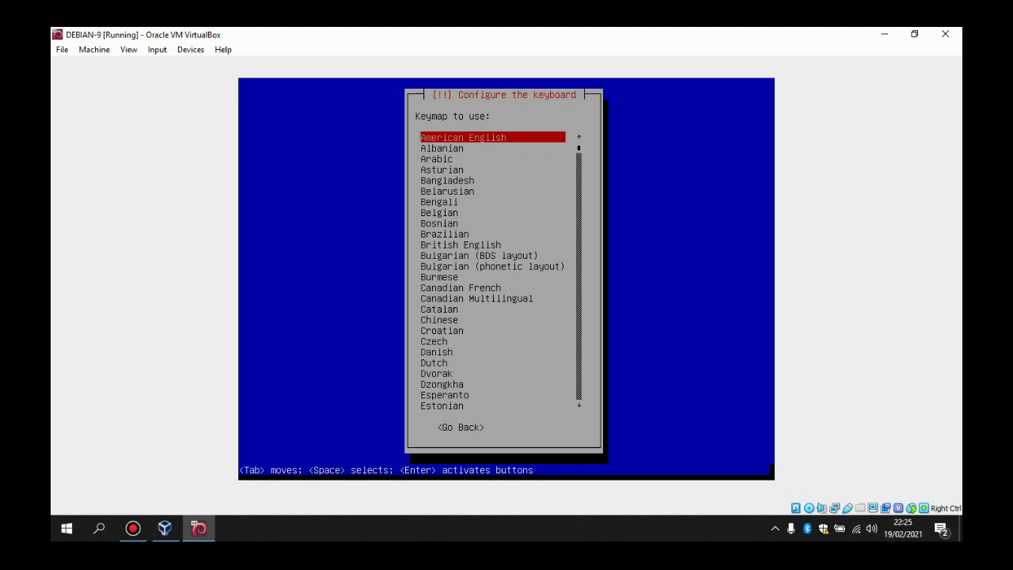
{"action": "key", "text": "Return"}
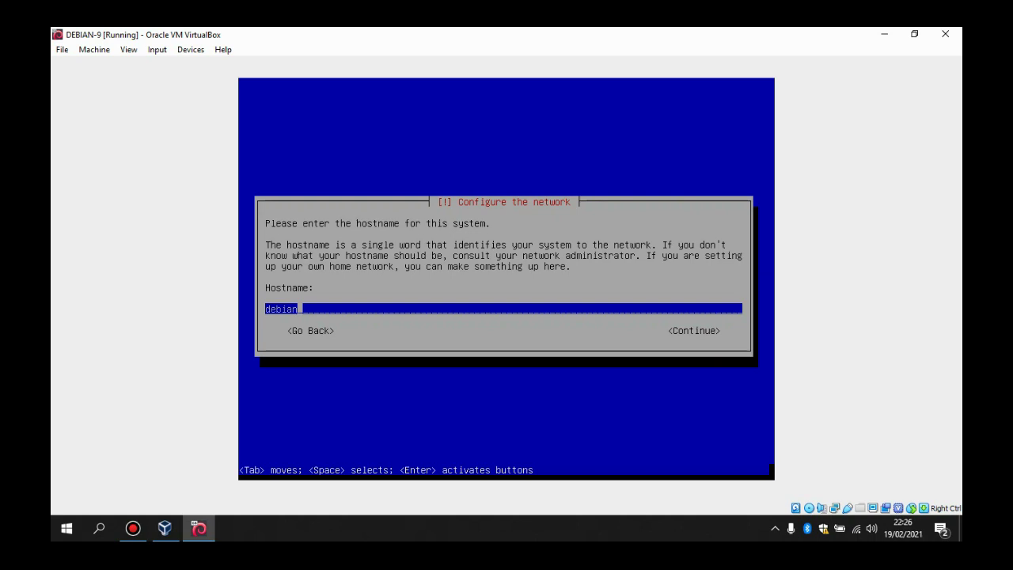
Step: Keep hostname debian and enter debian.org as the domain name
{"action": "key", "text": "Return"}
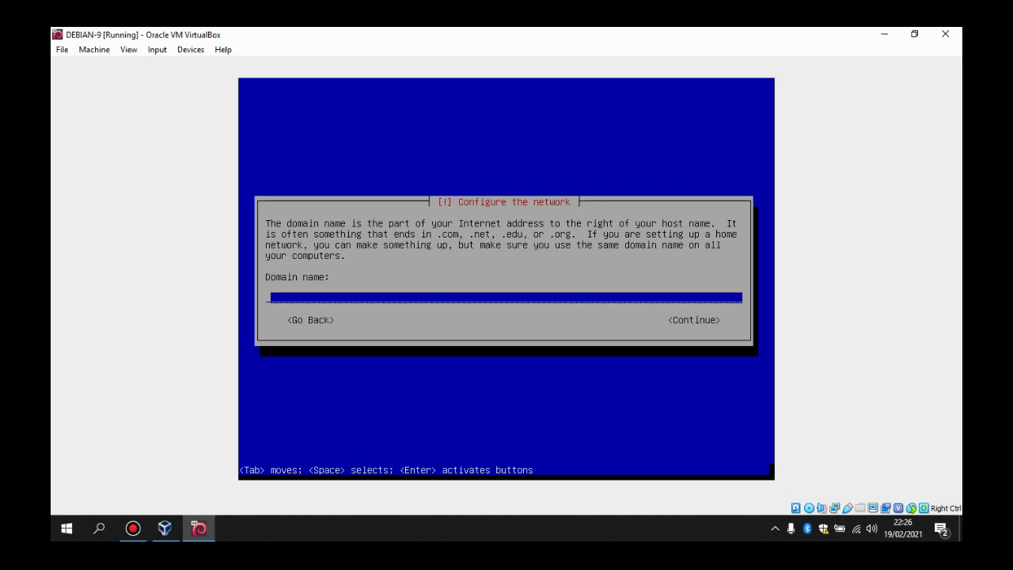
{"action": "type", "text": "debian"}
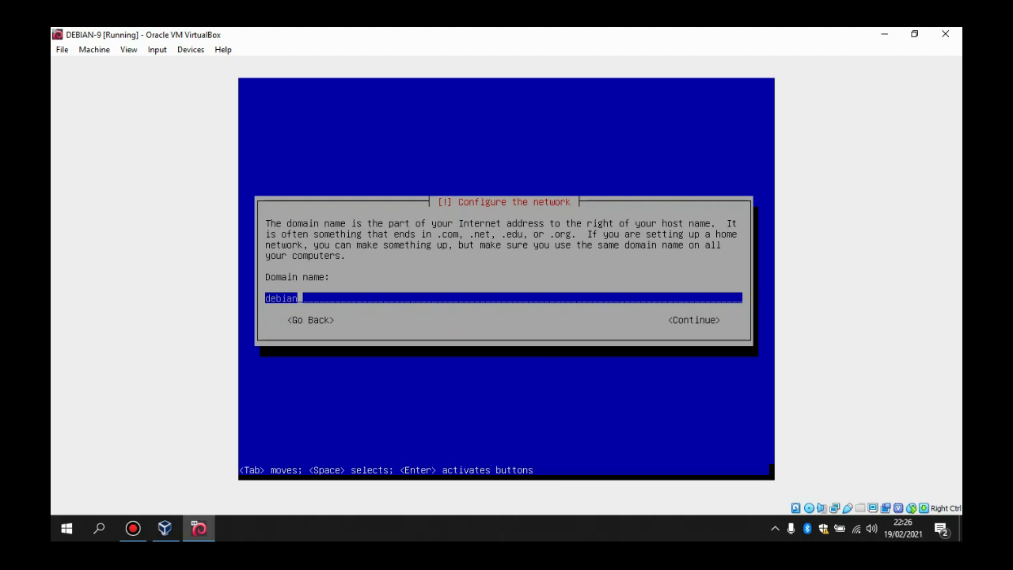
{"action": "type", "text": ".org"}
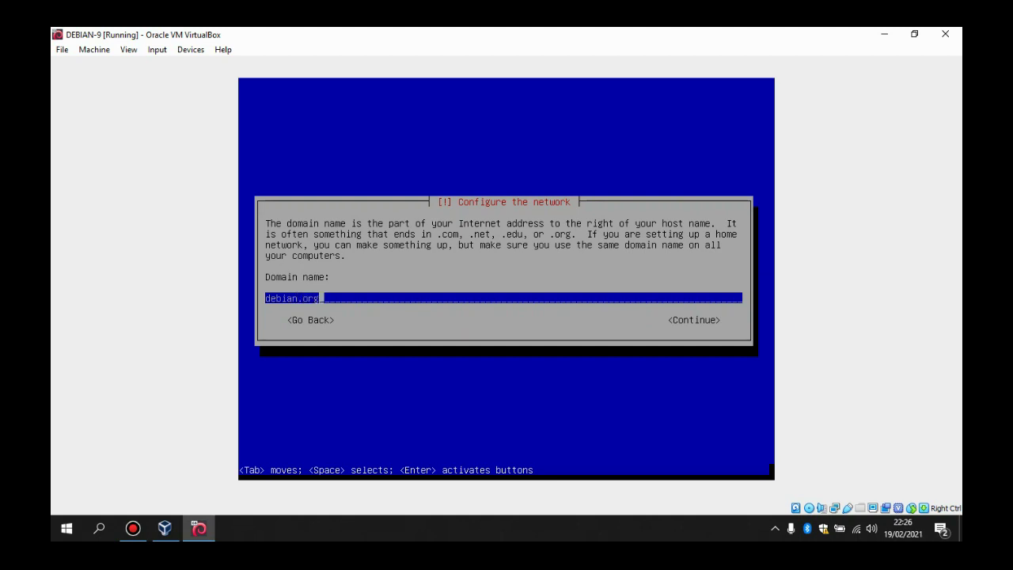
{"action": "key", "text": "Return"}
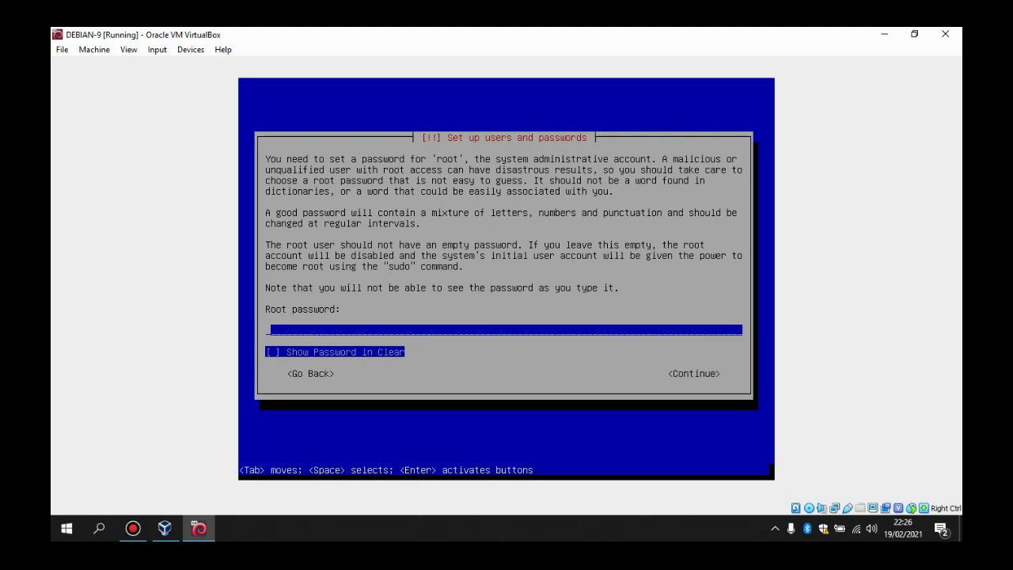
Step: Enter and re-enter the root password
{"action": "type", "text": "root"}
{"action": "key", "text": "Return"}
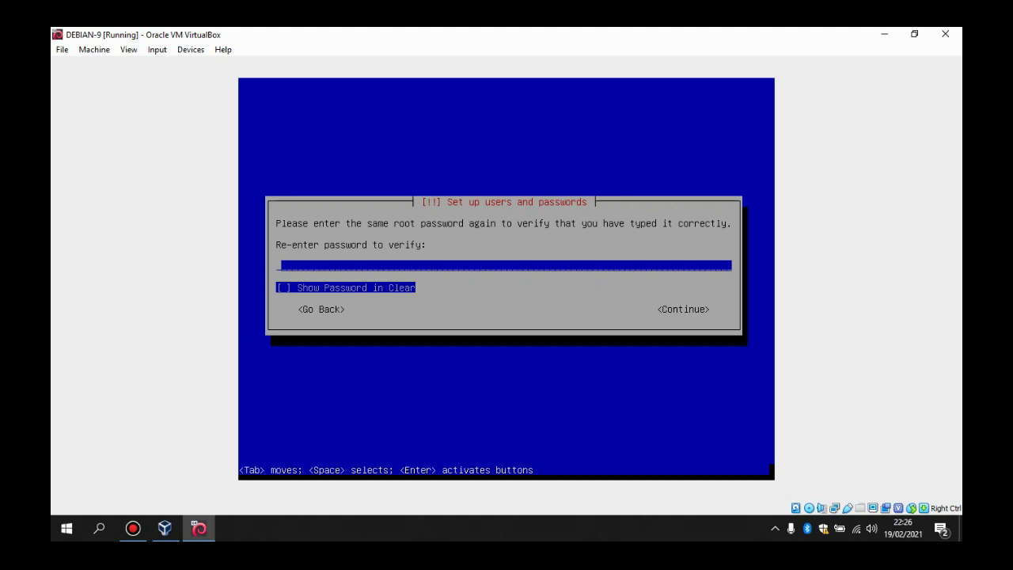
{"action": "type", "text": "root"}
{"action": "key", "text": "Return"}
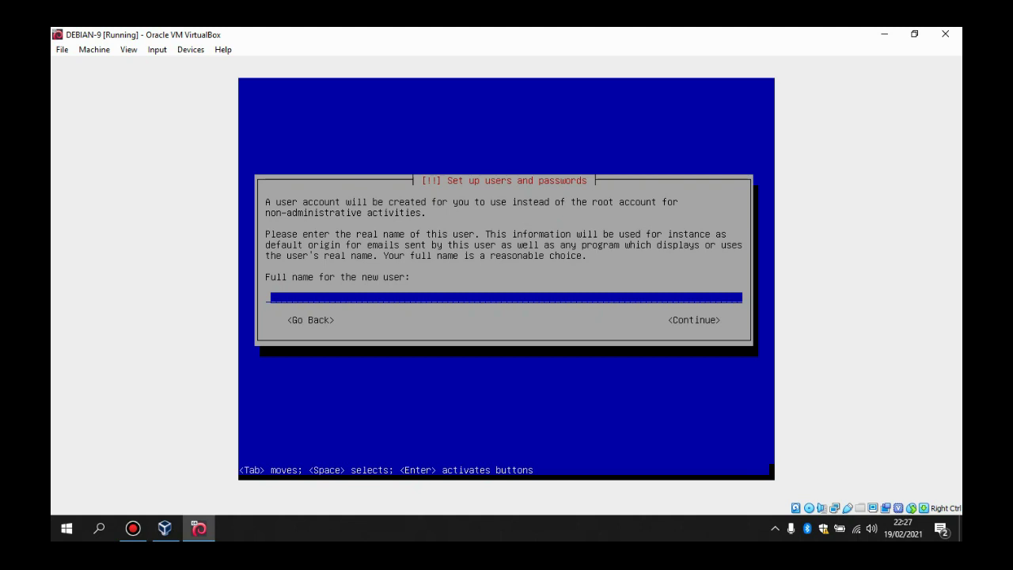
Step: Create the user account with the user's full name, suggested username and a confirmed password
{"action": "type", "text": "kusnadi"}
{"action": "key", "text": "Return"}
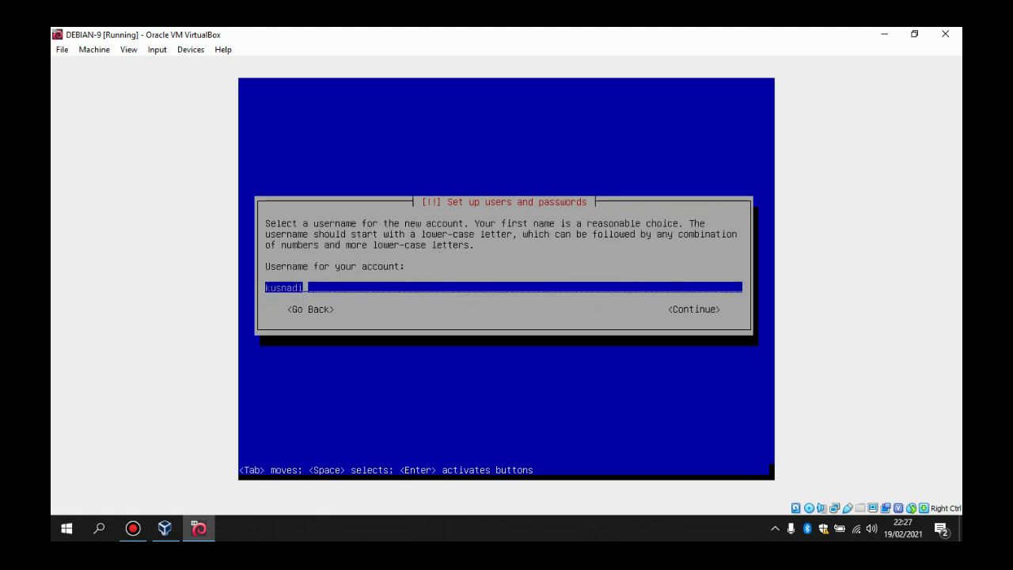
{"action": "key", "text": "Return"}
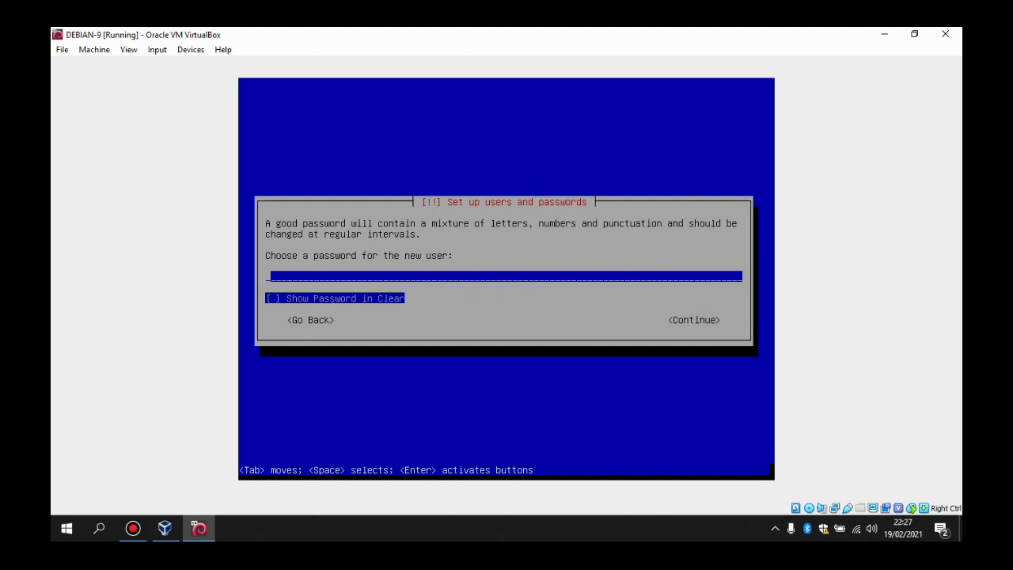
{"action": "type", "text": "******"}
{"action": "key", "text": "Return"}
{"action": "type", "text": "*"}
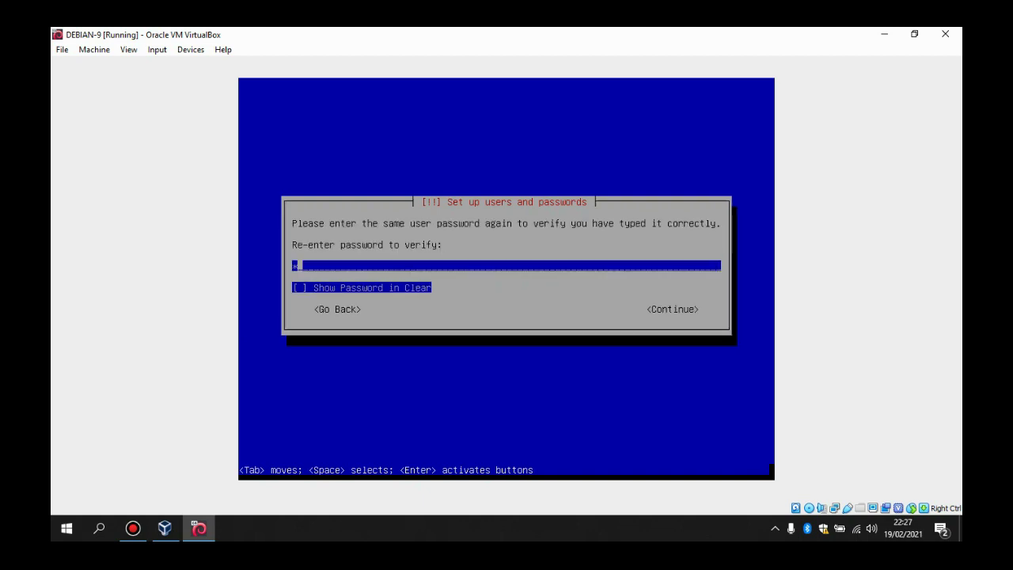
{"action": "type", "text": "*****"}
{"action": "key", "text": "Return"}
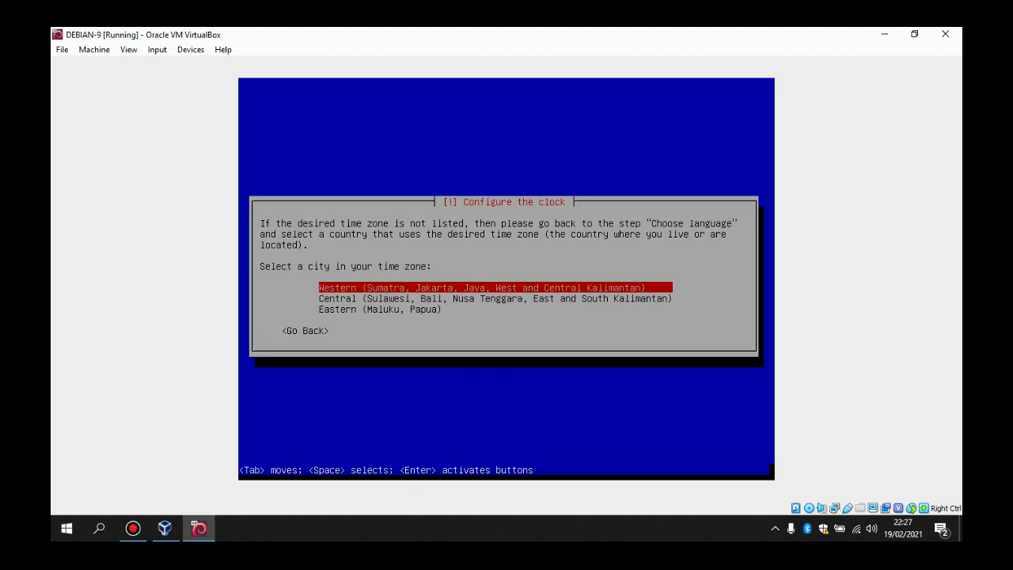
Step: Select the Western (Sumatra, Jakarta) Indonesian time zone
{"action": "key", "text": "Return"}
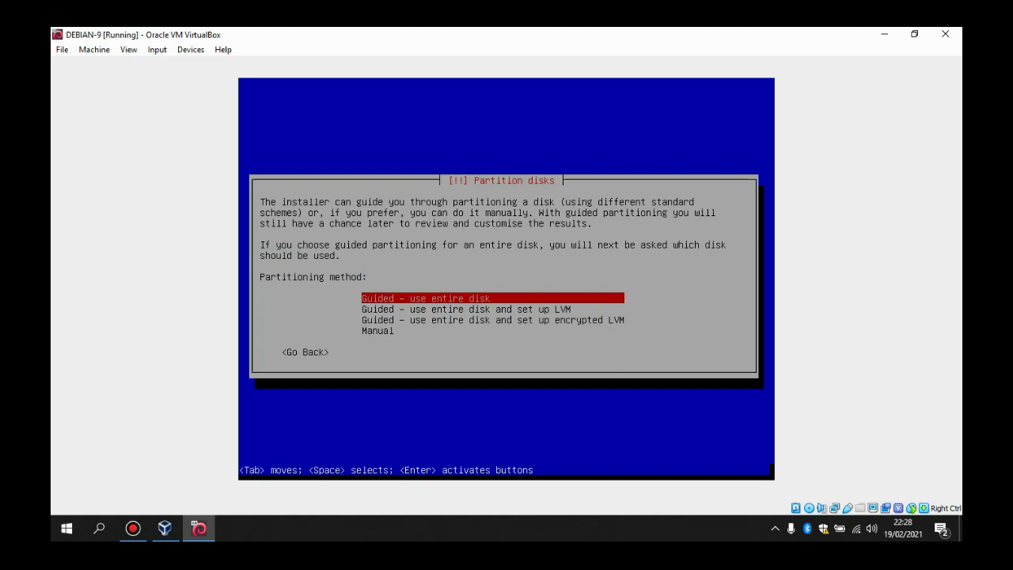
Step: Guided-partition the entire sda disk with all files in one partition and write the changes
{"action": "key", "text": "Return"}
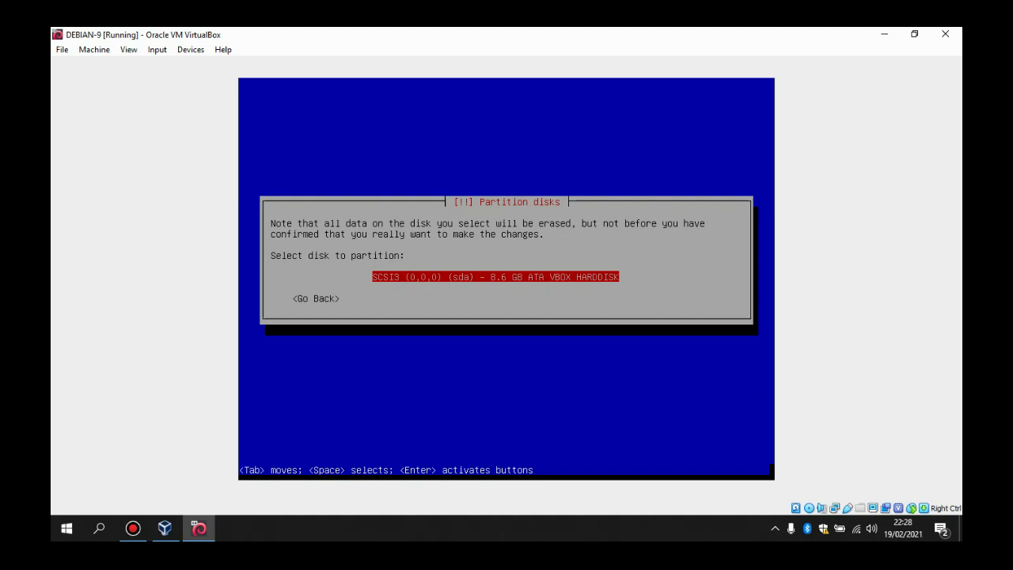
{"action": "key", "text": "Return"}
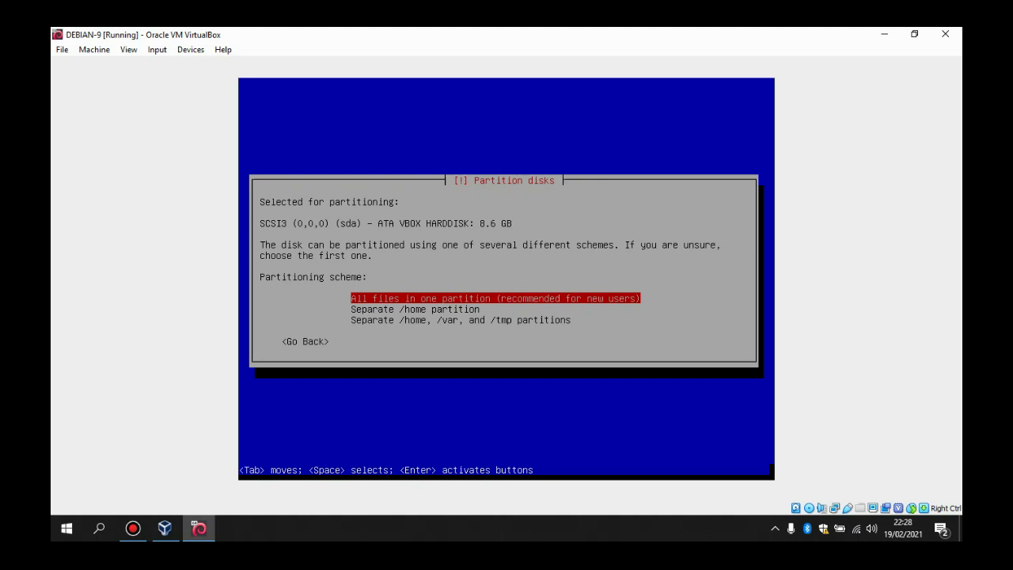
{"action": "key", "text": "Return"}
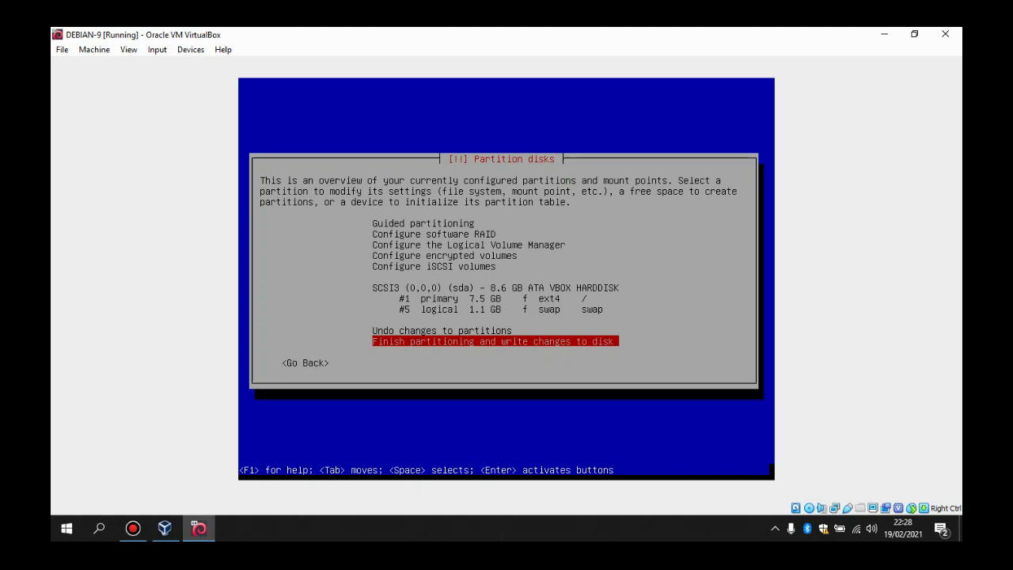
{"action": "key", "text": "Return"}
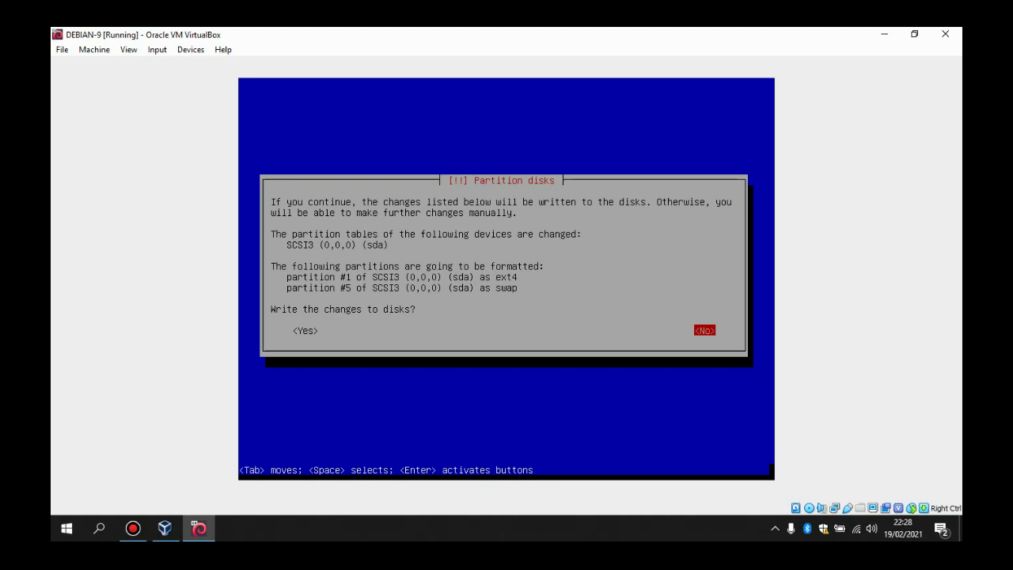
{"action": "key", "text": "Tab"}
{"action": "key", "text": "Return"}
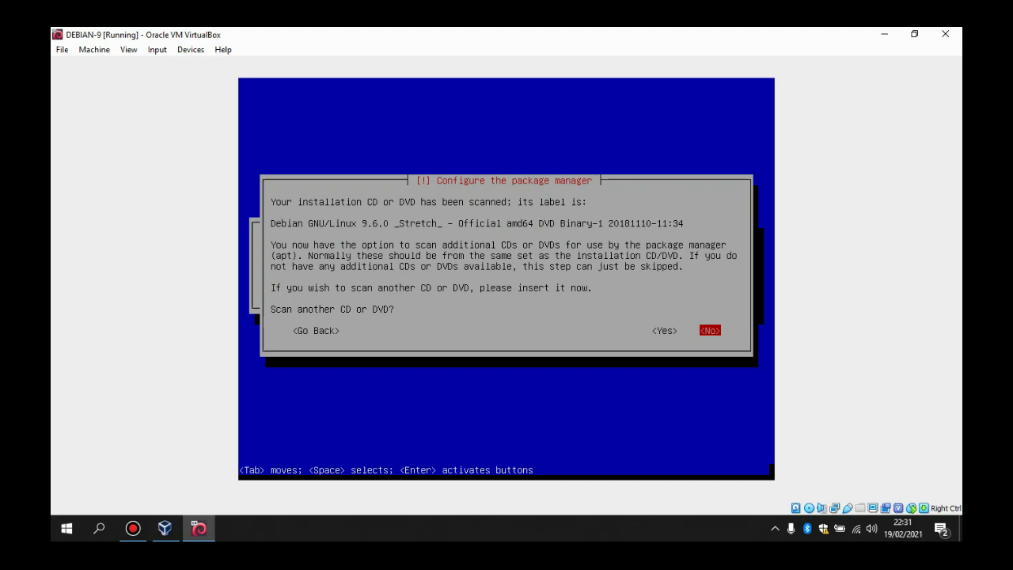
Step: Answer No to scanning another CD/DVD and No to using a network mirror
{"action": "key", "text": "Return"}
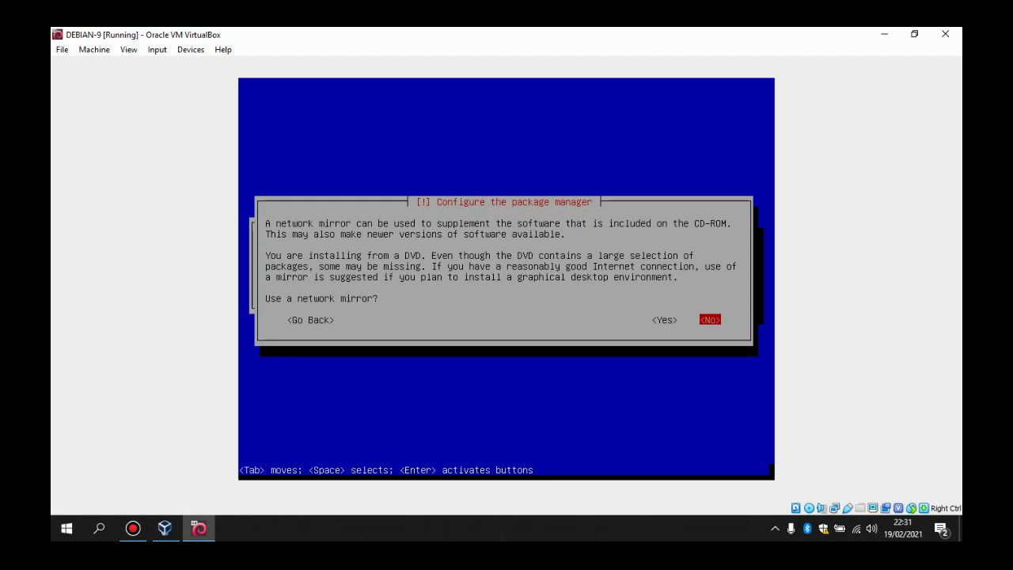
{"action": "key", "text": "Return"}
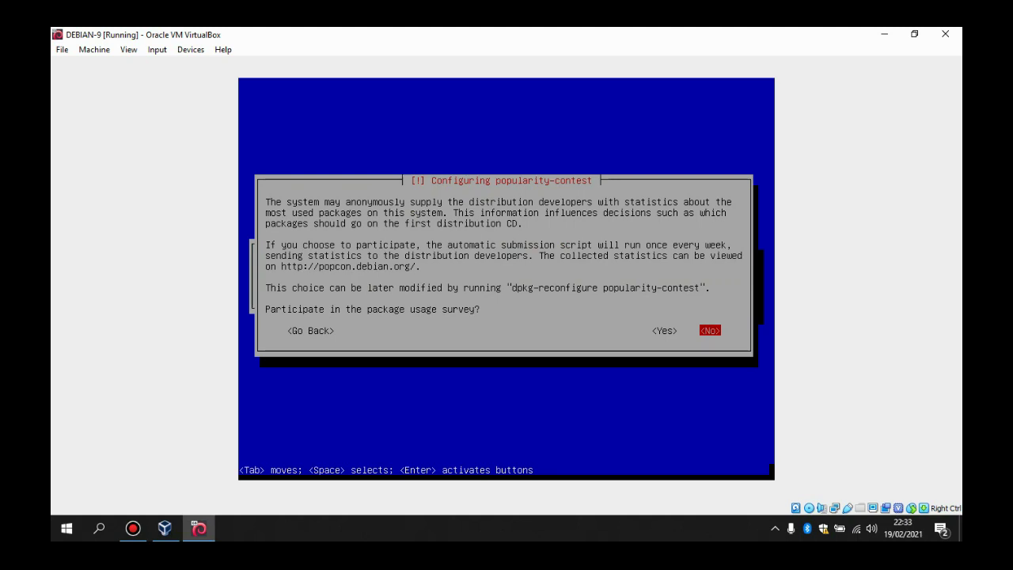
Step: Decline popularity-contest, then install Debian desktop environment, print server and standard system utilities
{"action": "key", "text": "Return"}
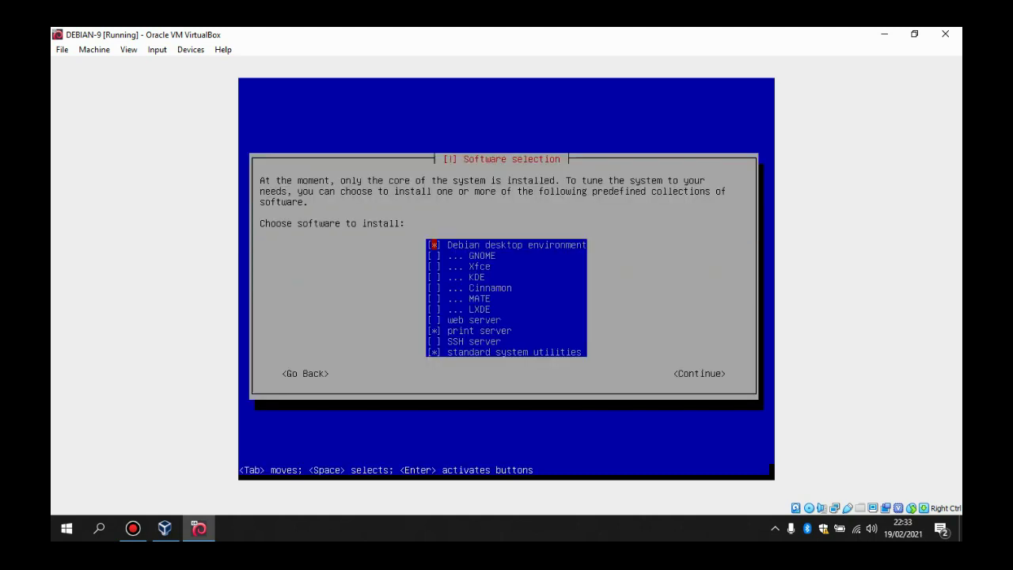
{"action": "key", "text": "Down"}
{"action": "key", "text": "Up"}
{"action": "key", "text": "Down"}
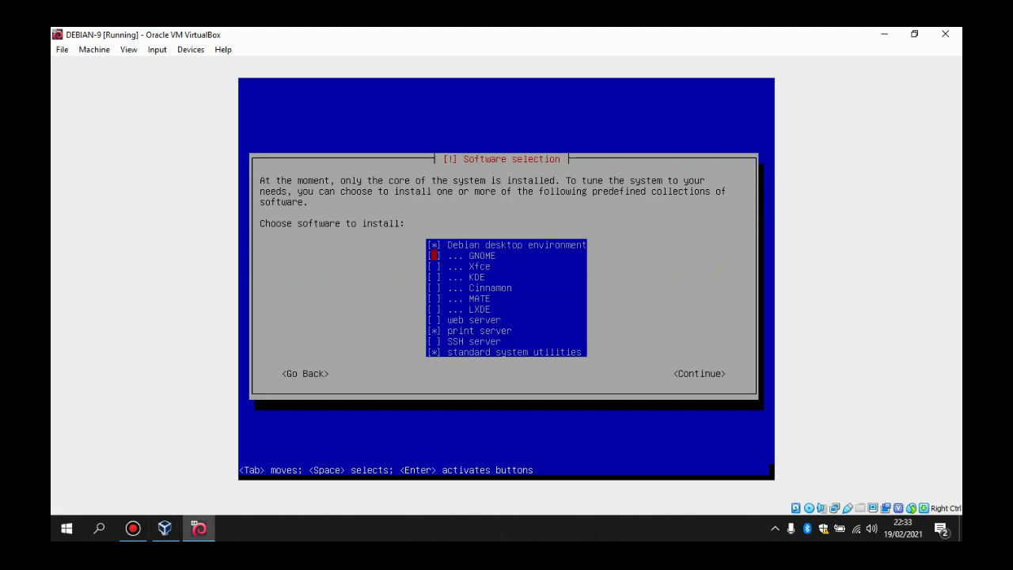
{"action": "key", "text": "Up"}
{"action": "key", "text": "Tab"}
{"action": "key", "text": "Return"}
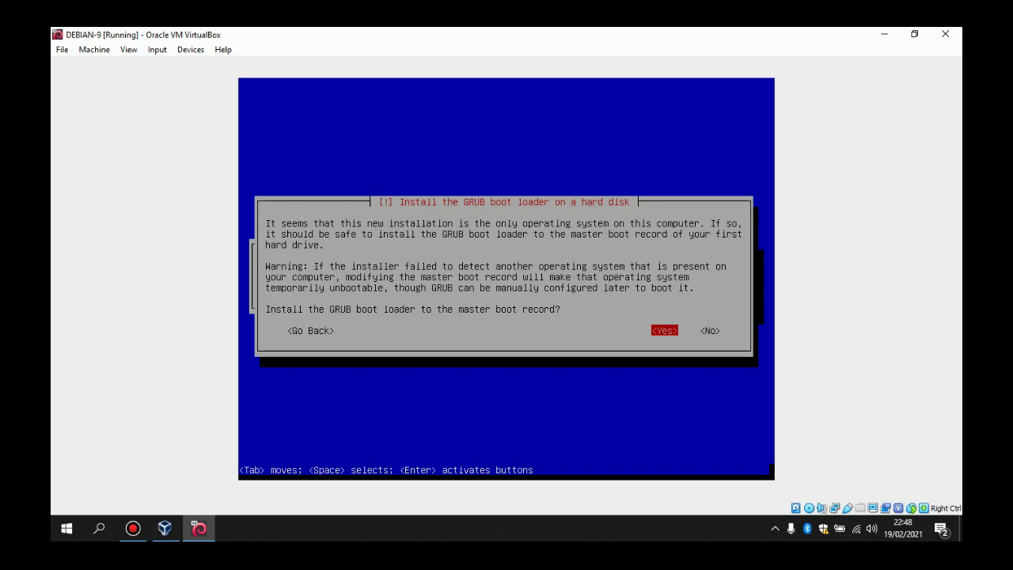
Step: Install the GRUB boot loader to the master boot record on /dev/sda
{"action": "key", "text": "Return"}
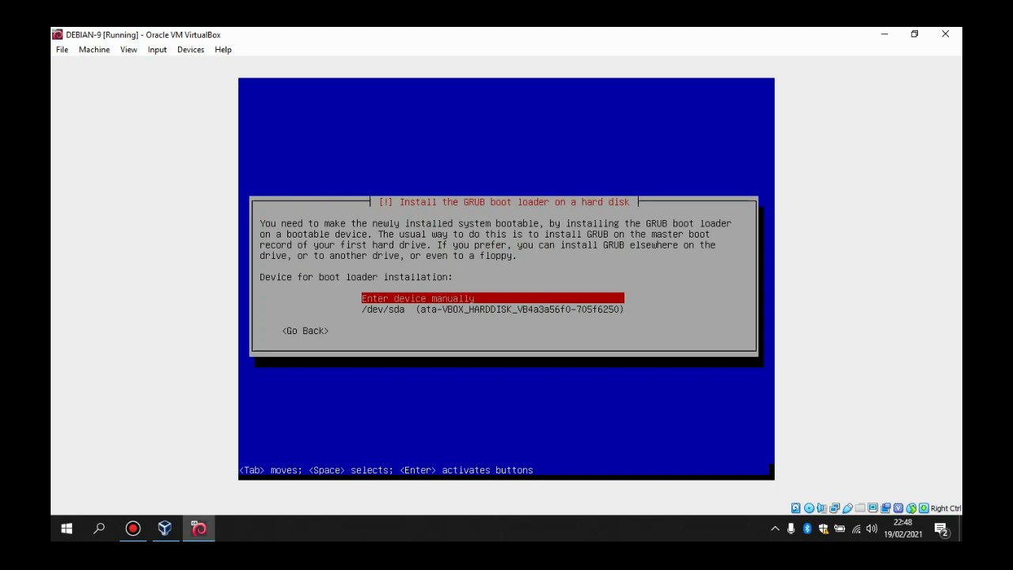
{"action": "key", "text": "Down"}
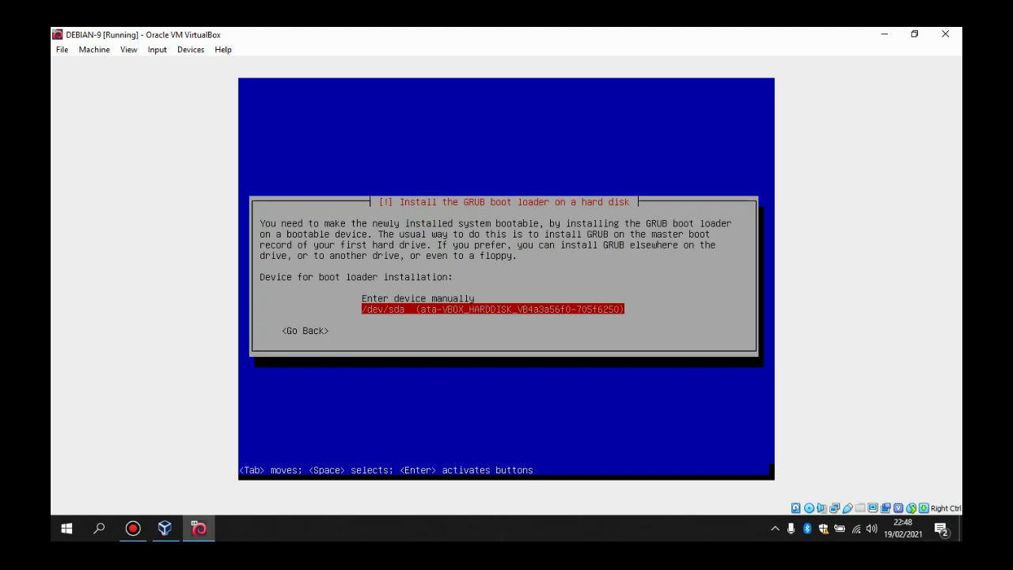
{"action": "key", "text": "Return"}
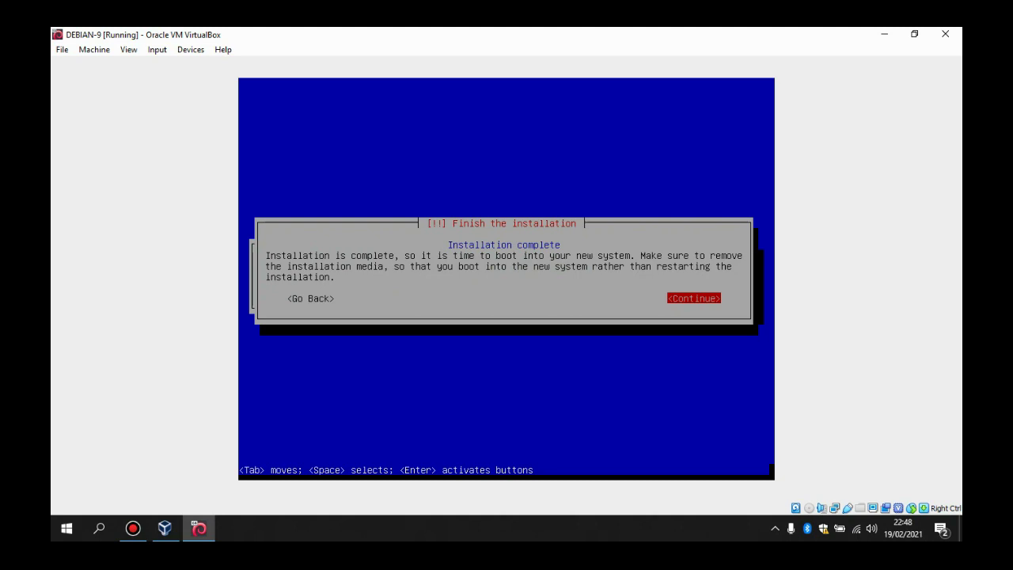
Step: Continue from Installation complete so the VM reboots to the GDM login screen
{"action": "key", "text": "Return"}
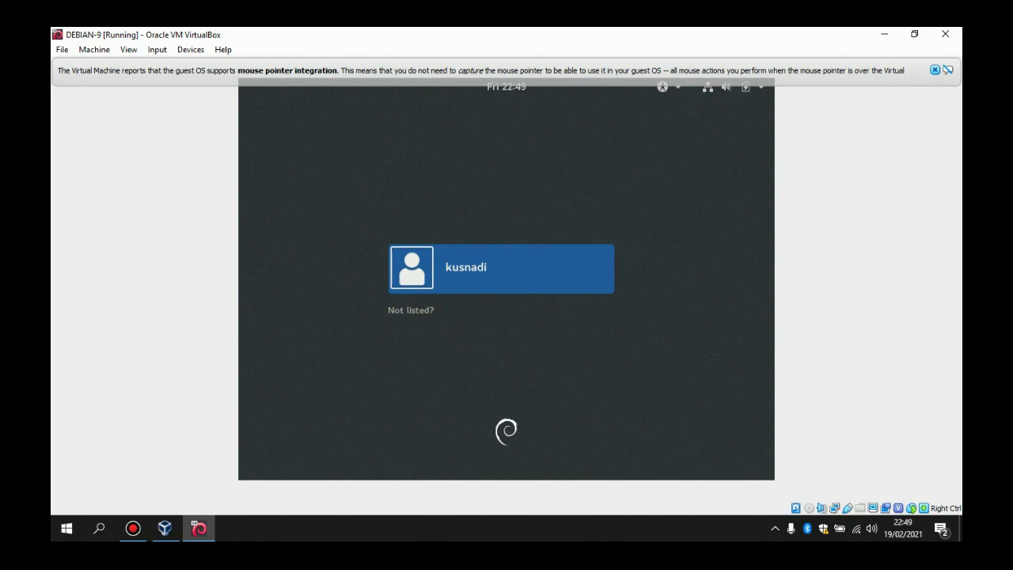
Step: Select the user account on the GNOME login screen and sign in with its password
{"action": "left_click", "coordinate": [531, 279]}
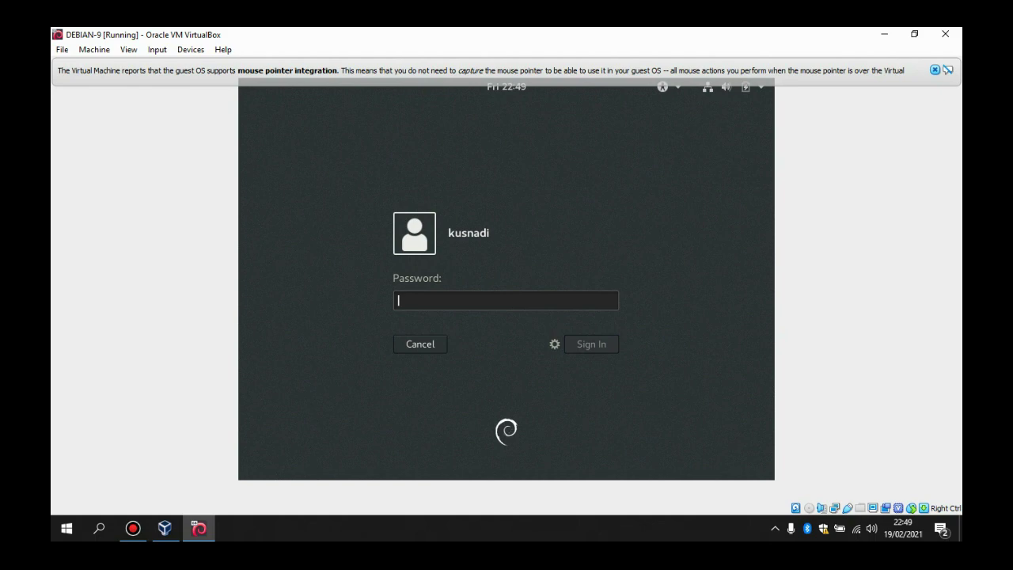
{"action": "type", "text": "******"}
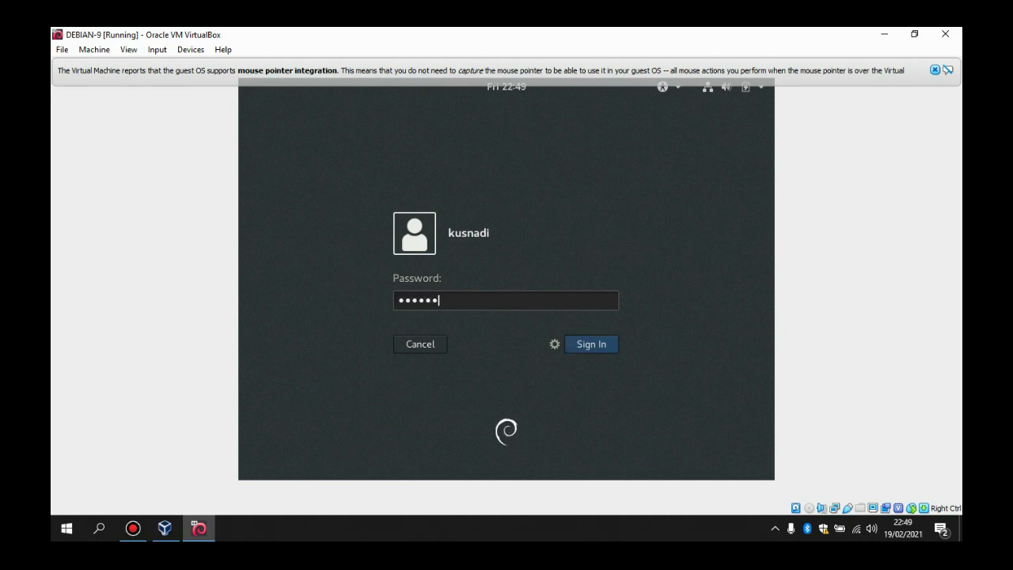
{"action": "type", "text": "*"}
{"action": "key", "text": "Return"}
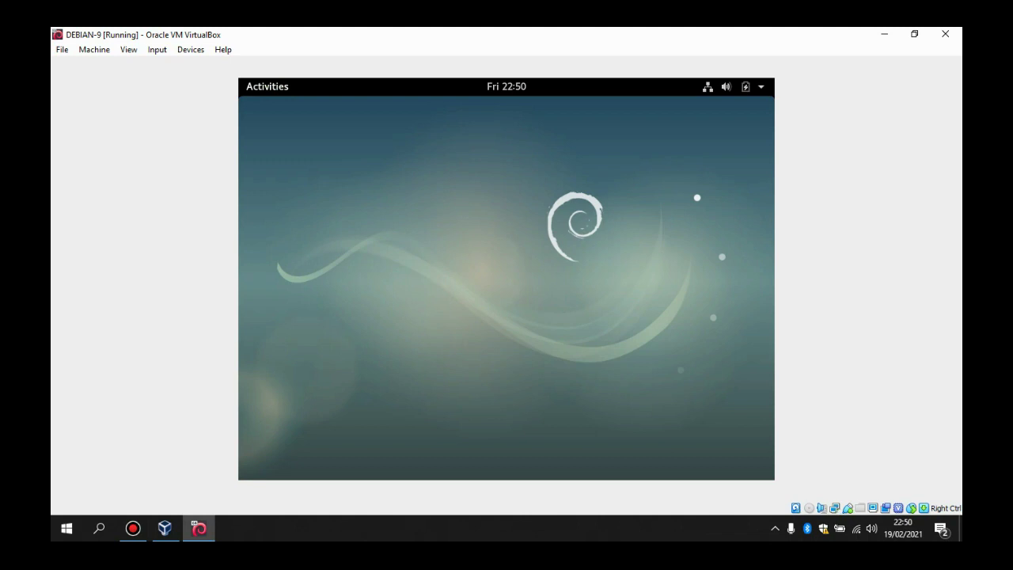
Step: Open the Activities overview and browse all three pages of the application grid
{"action": "key", "text": "super"}
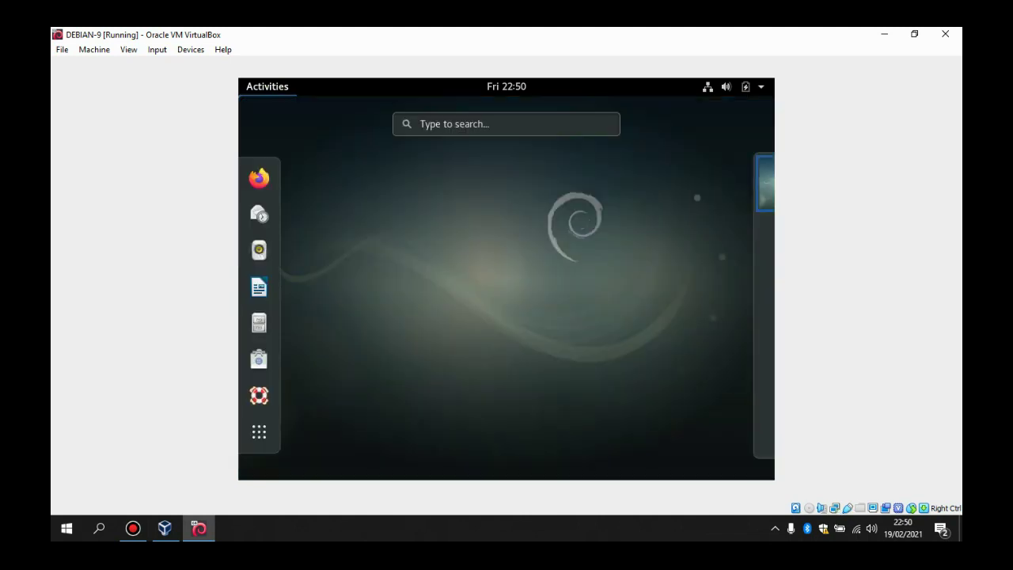
{"action": "left_click", "coordinate": [454, 244]}
{"action": "left_click", "coordinate": [255, 93]}
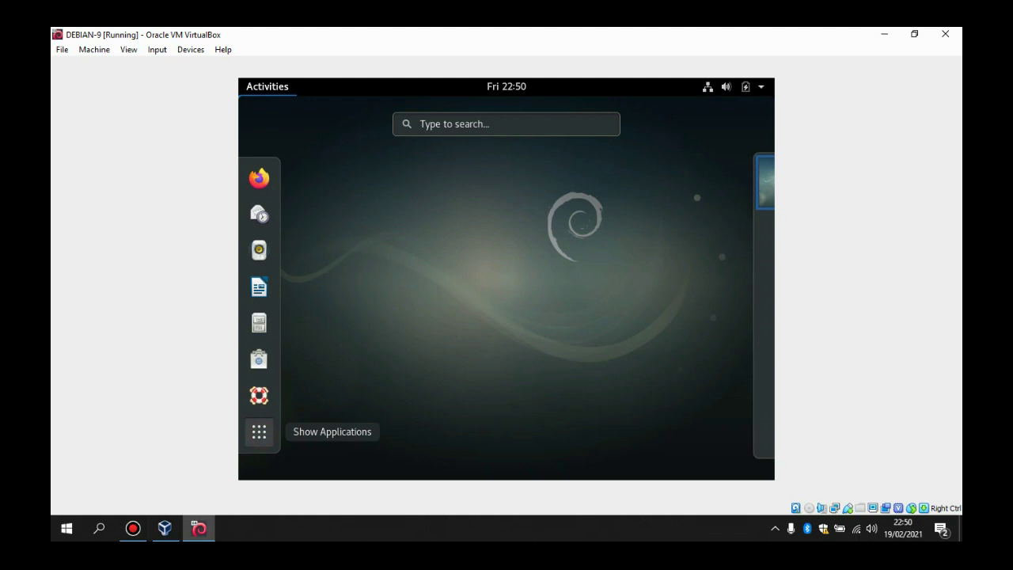
{"action": "left_click", "coordinate": [259, 431]}
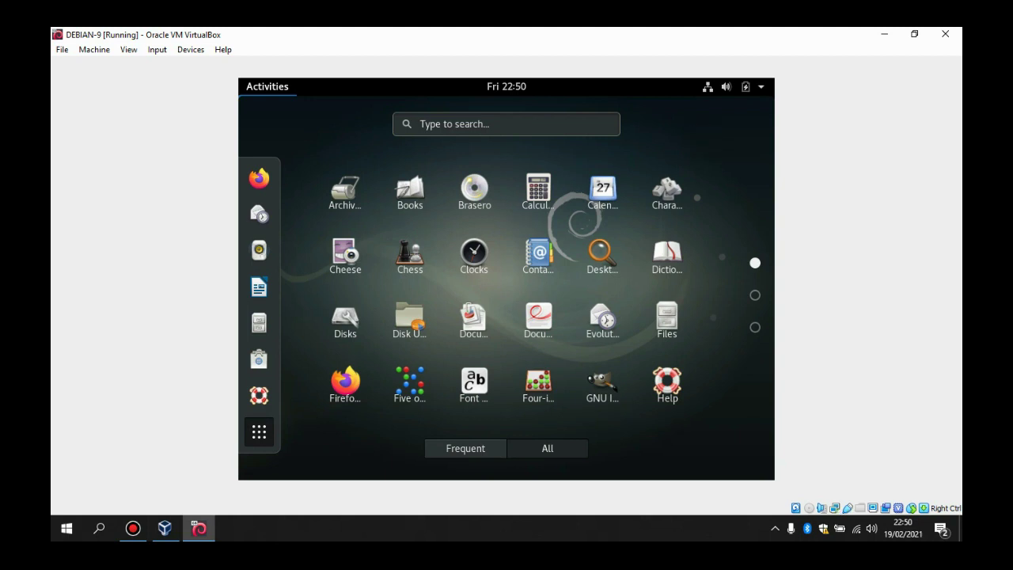
{"action": "left_click", "coordinate": [259, 432]}
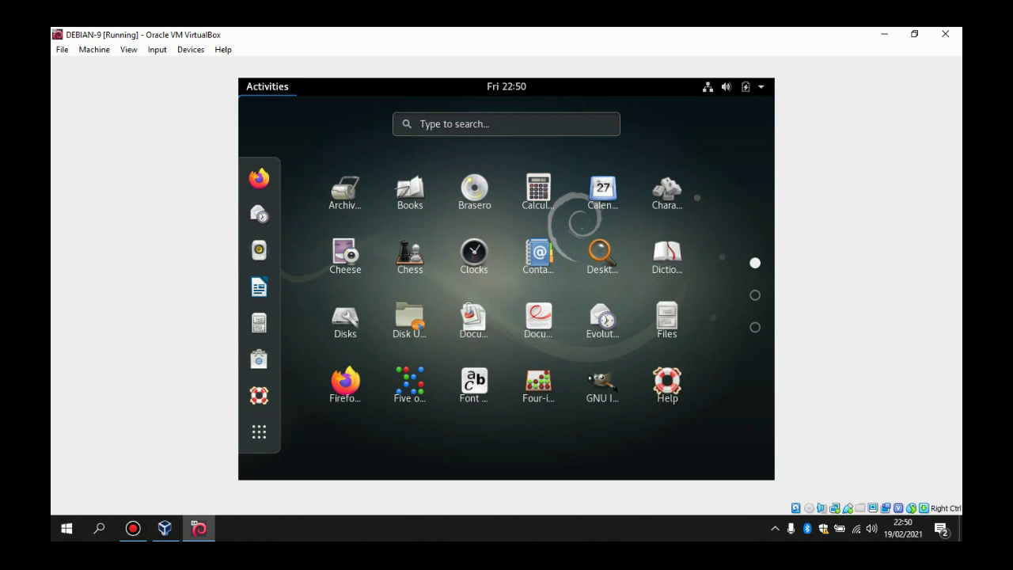
{"action": "left_click", "coordinate": [259, 432]}
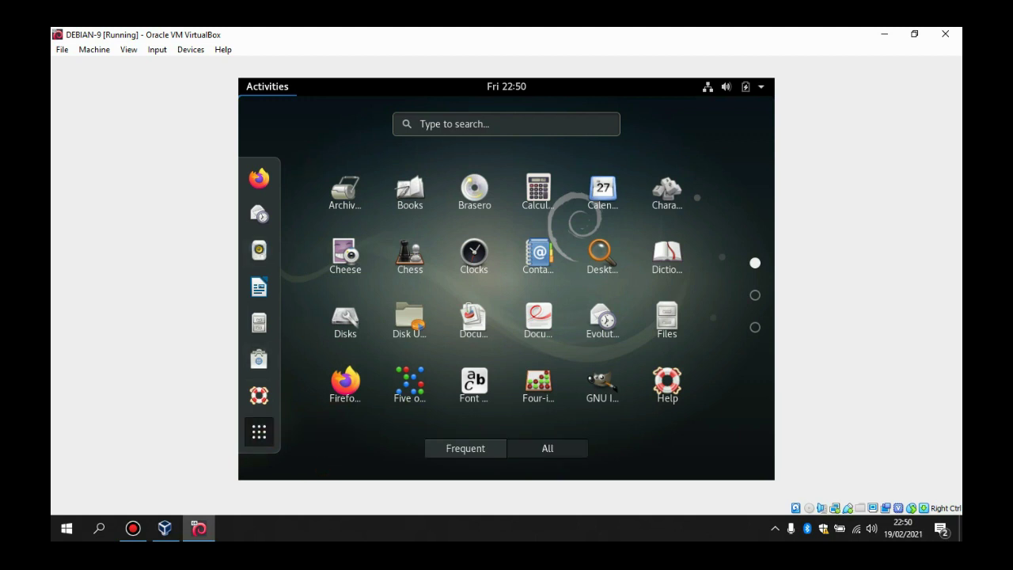
{"action": "left_click", "coordinate": [755, 294]}
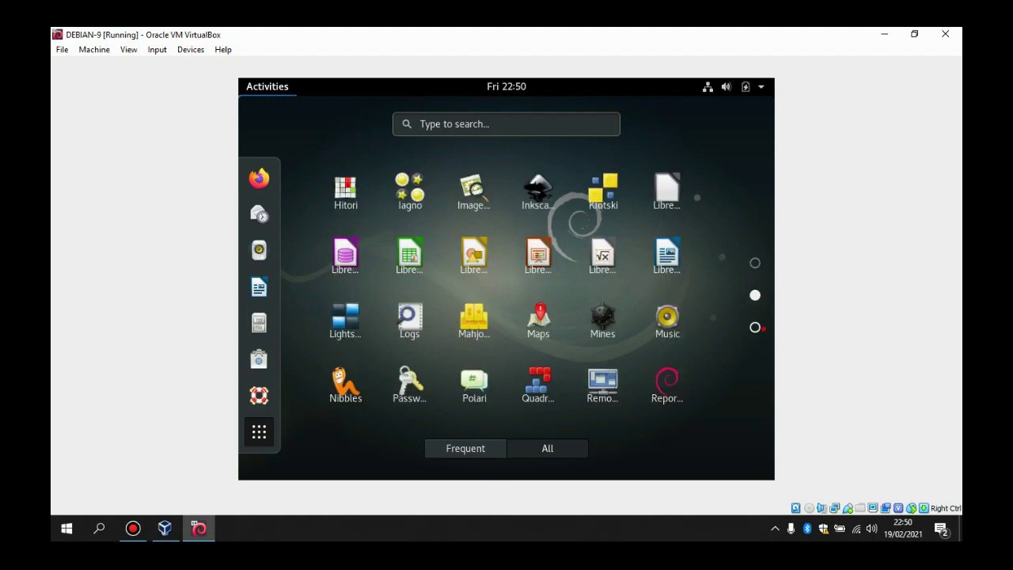
{"action": "left_click", "coordinate": [755, 327]}
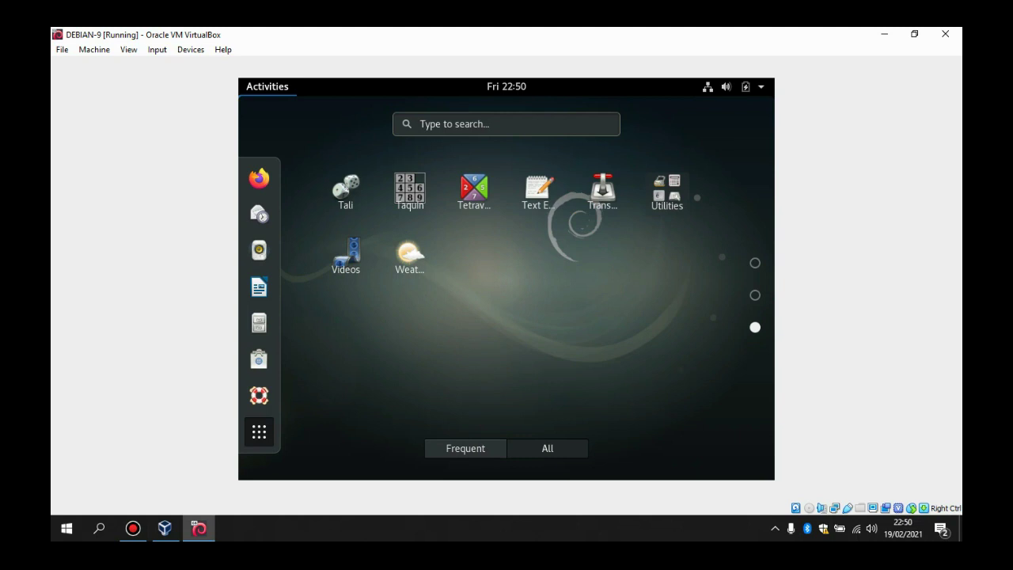
Step: Close the overview and minimize the Debian VM and VirtualBox Manager windows
{"action": "key", "text": "Escape"}
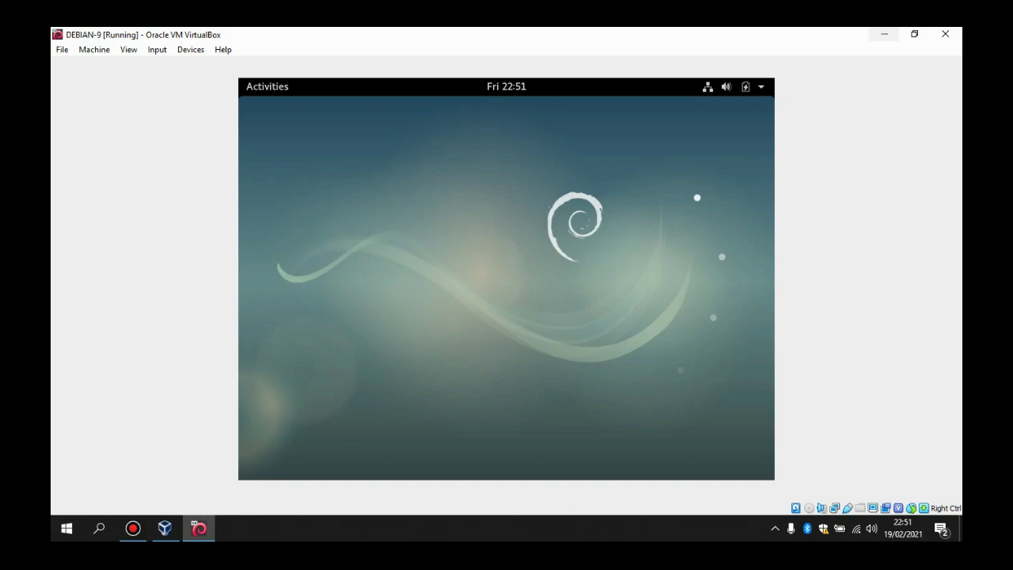
{"action": "left_click", "coordinate": [885, 34]}
{"action": "left_click", "coordinate": [884, 34]}
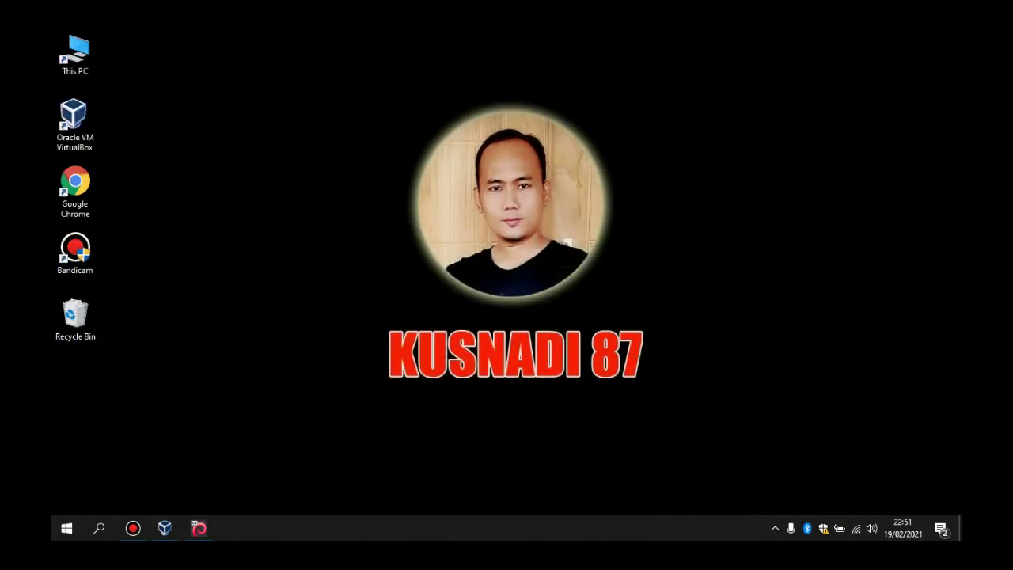